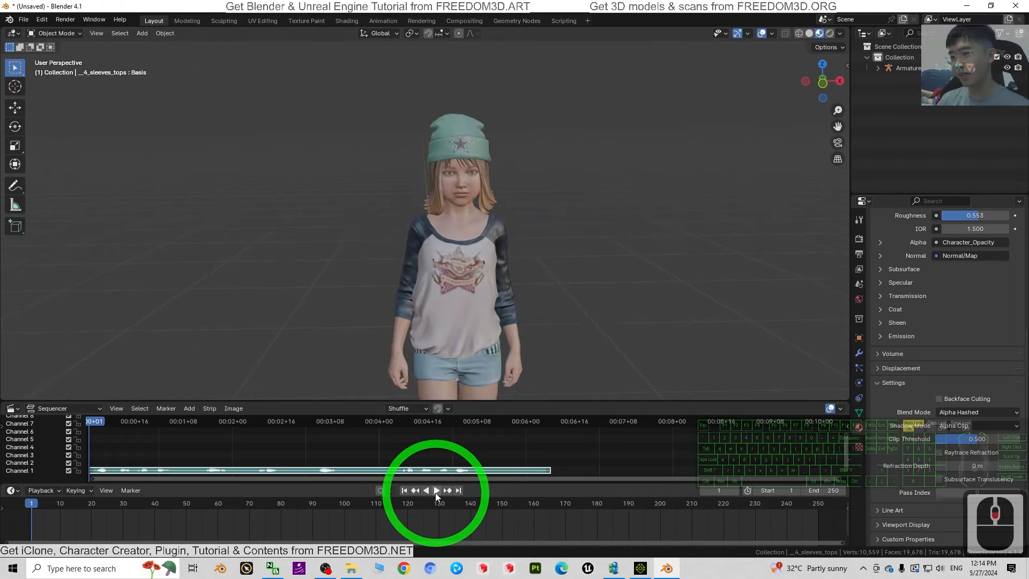
Play the girl character's animation in the viewport and stop it after the hands-on-hips pose
scroll(503, 278, "up", 4)
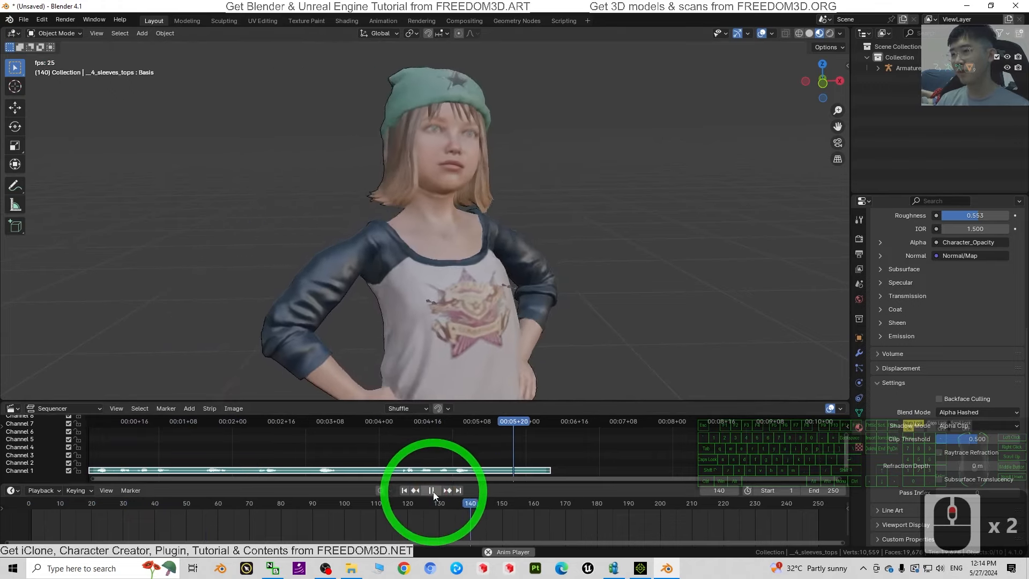
left_click(432, 490)
left_click(633, 326)
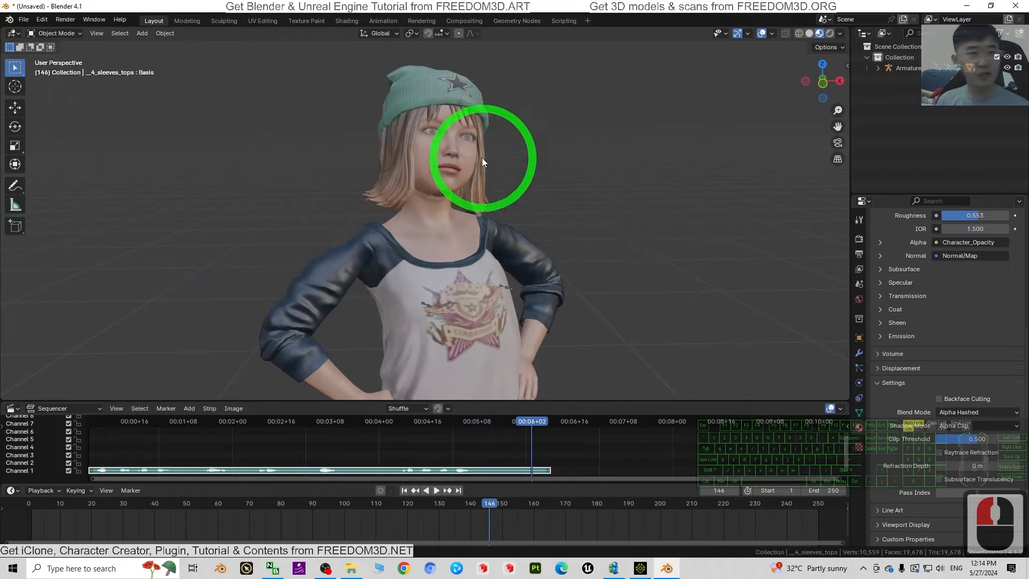
Switch to iClone and play the girl character's animation from the start, viewing the face and upper body, then pause it
left_click(639, 567)
left_click(611, 326)
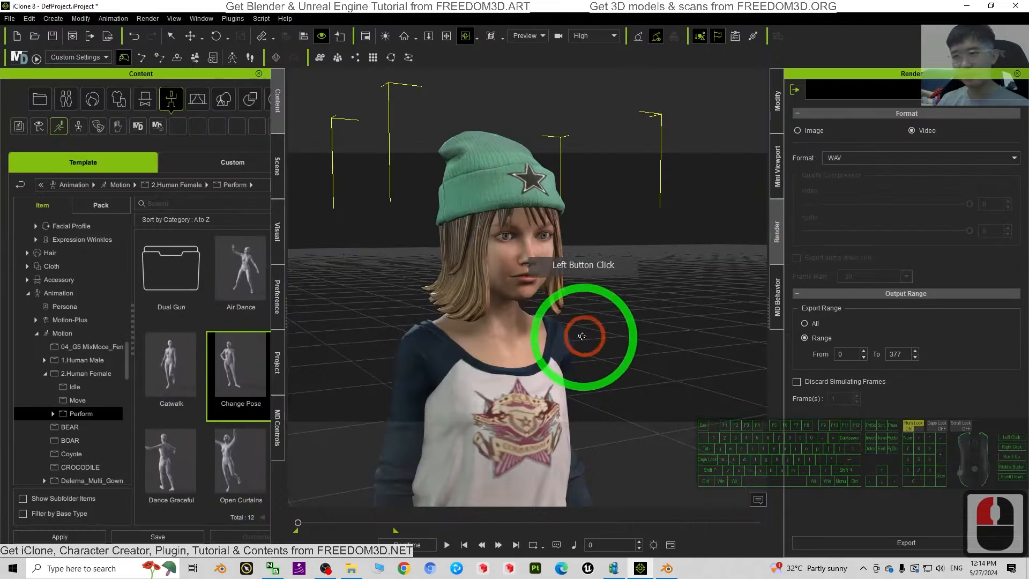
left_click_drag(612, 324, 611, 364)
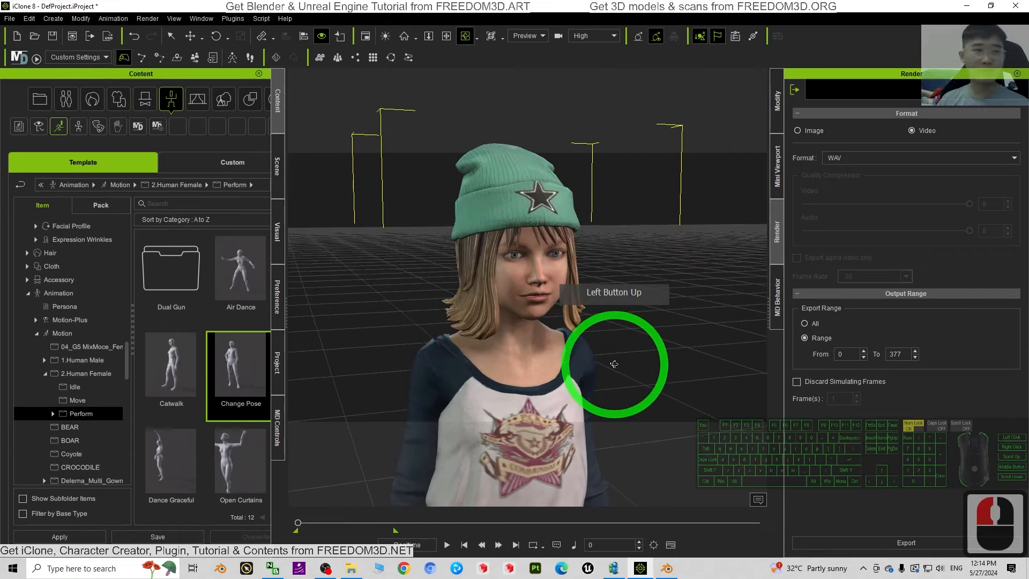
left_click_drag(558, 316, 541, 342)
left_click_drag(603, 342, 544, 273)
scroll(625, 248, "up", 2)
scroll(517, 314, "down", 1)
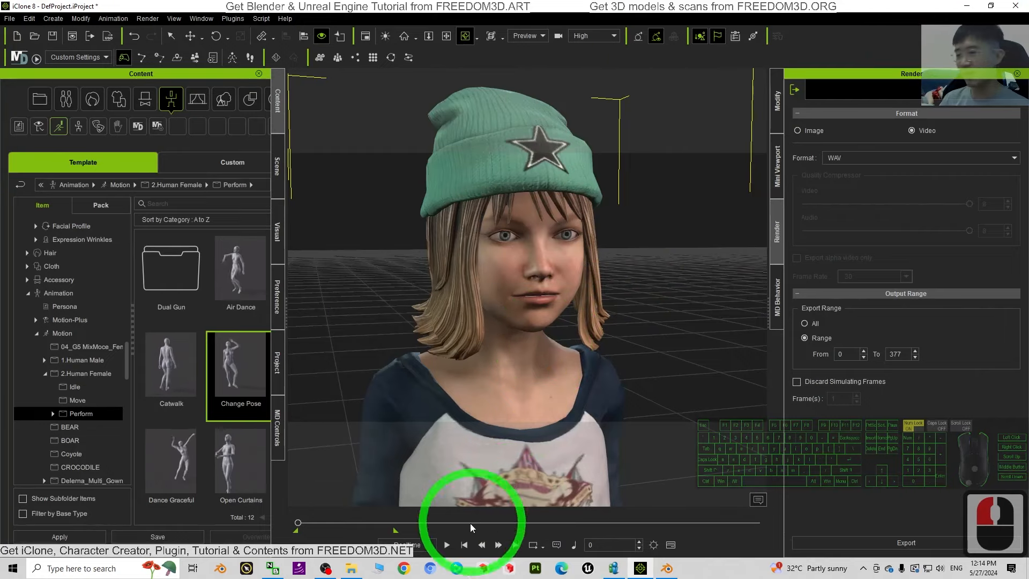
left_click(447, 546)
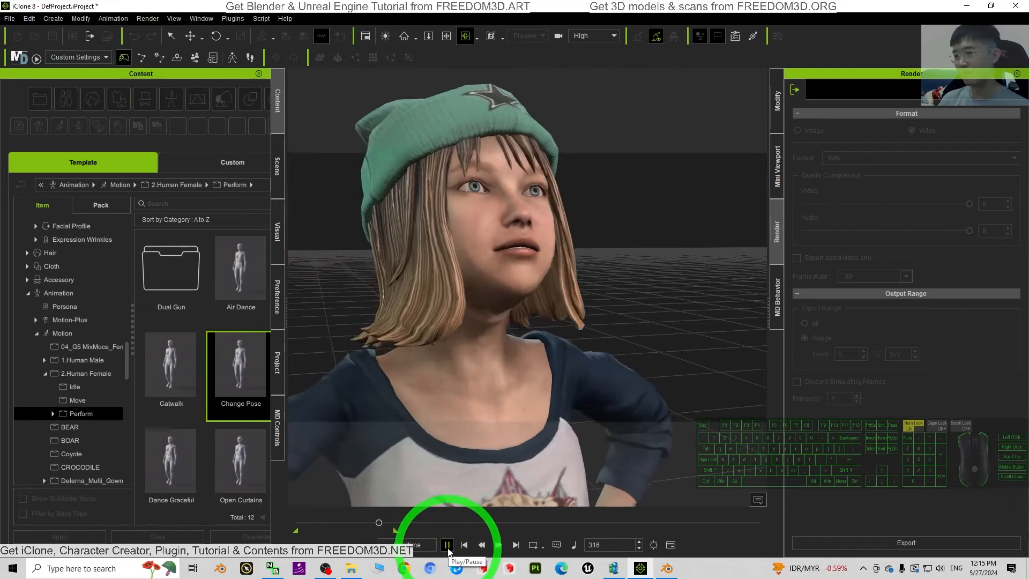
left_click(447, 546)
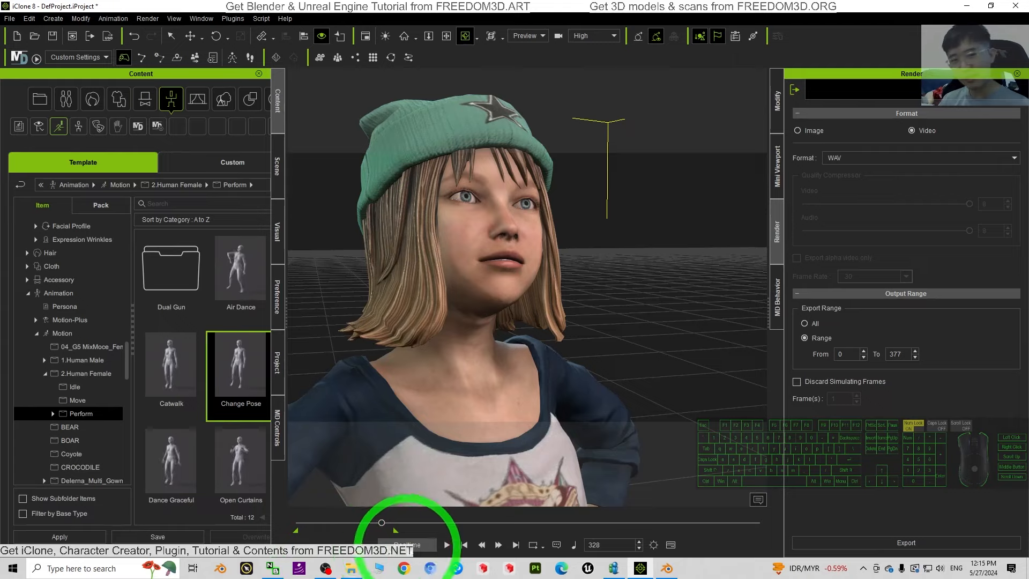
Examine the paused character's hands-on-hips pose, head and torso from several angles
scroll(533, 347, "down", 2)
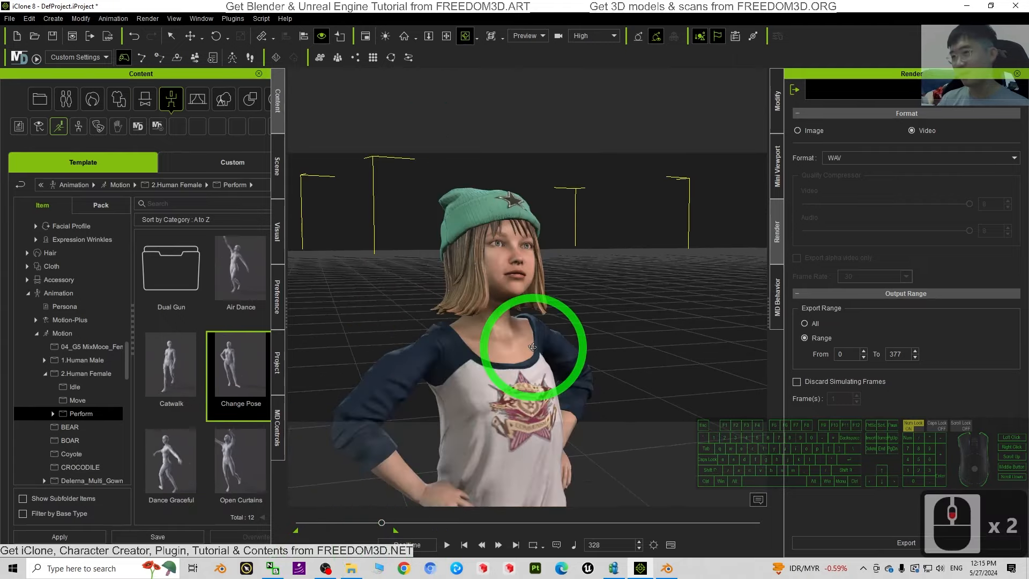
scroll(558, 347, "up", 1)
key("x")
left_click_drag(576, 335, 570, 376)
left_click(367, 530)
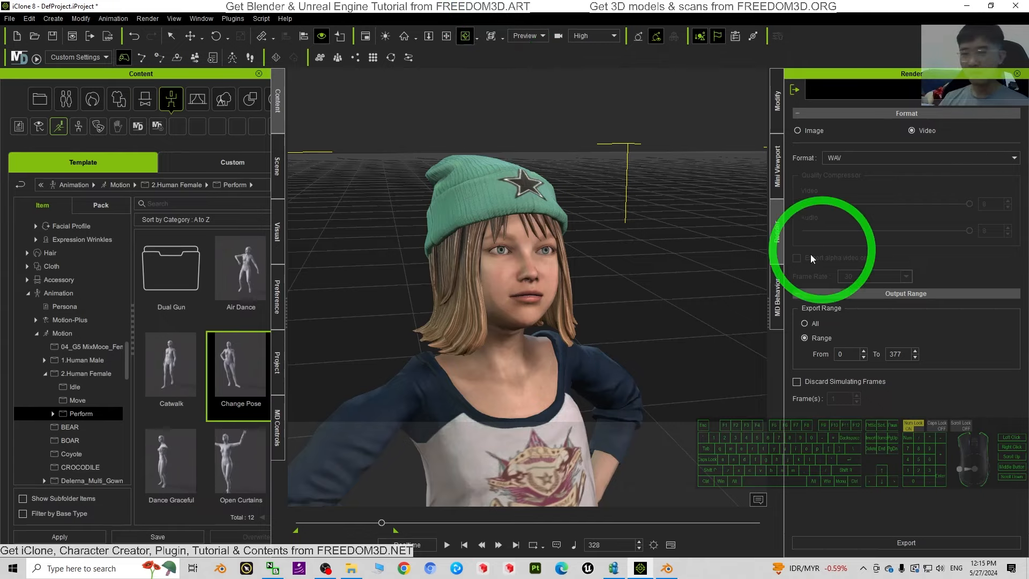
left_click_drag(613, 152, 683, 188)
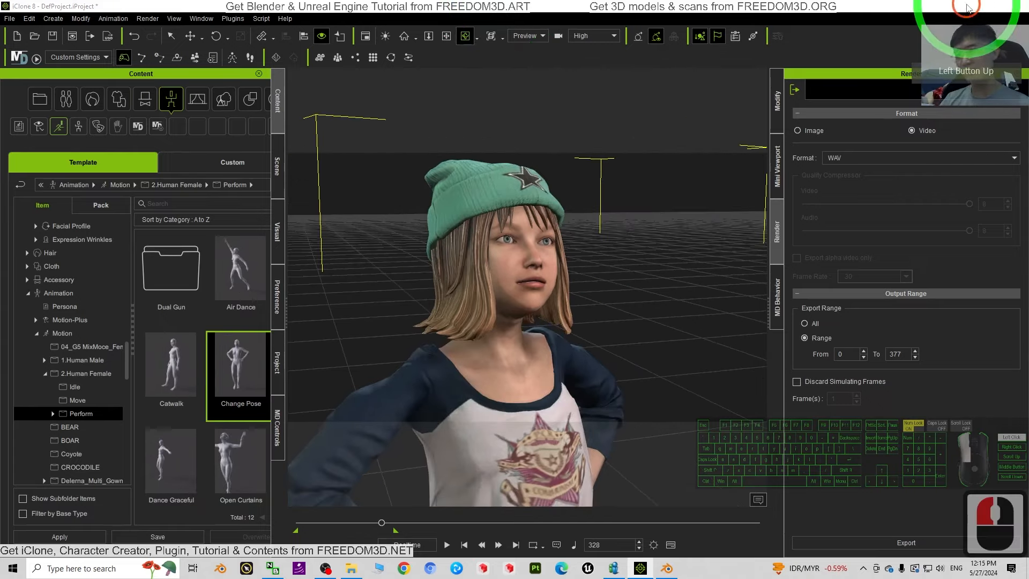
Switch from iClone to Blender to view the same character there
left_click(968, 7)
left_click(640, 568)
left_click(666, 568)
left_click(545, 213)
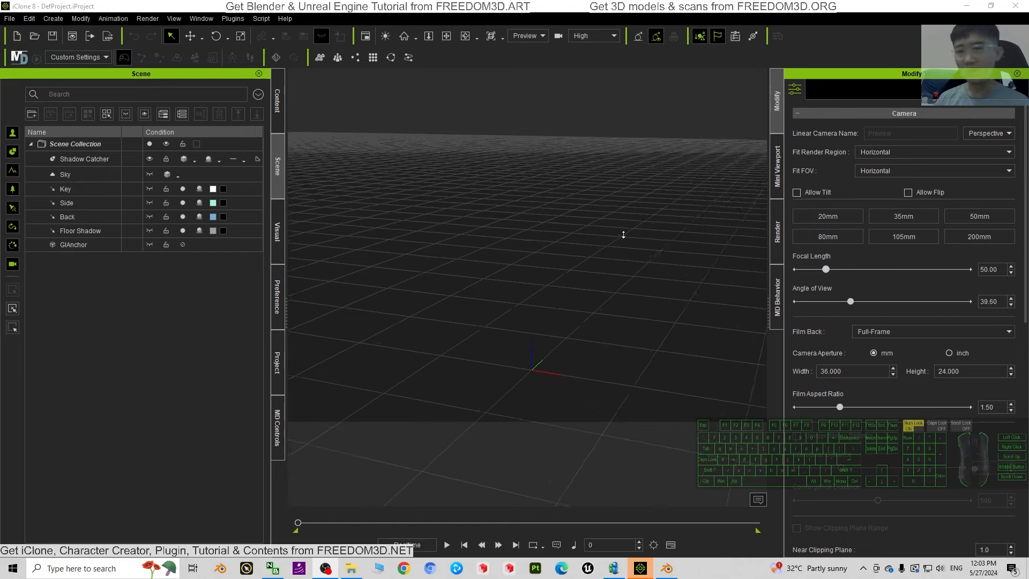
Open the ActorCore Crowd folder among the character templates in the content library
key("c")
left_click_drag(623, 234, 600, 285)
key("c")
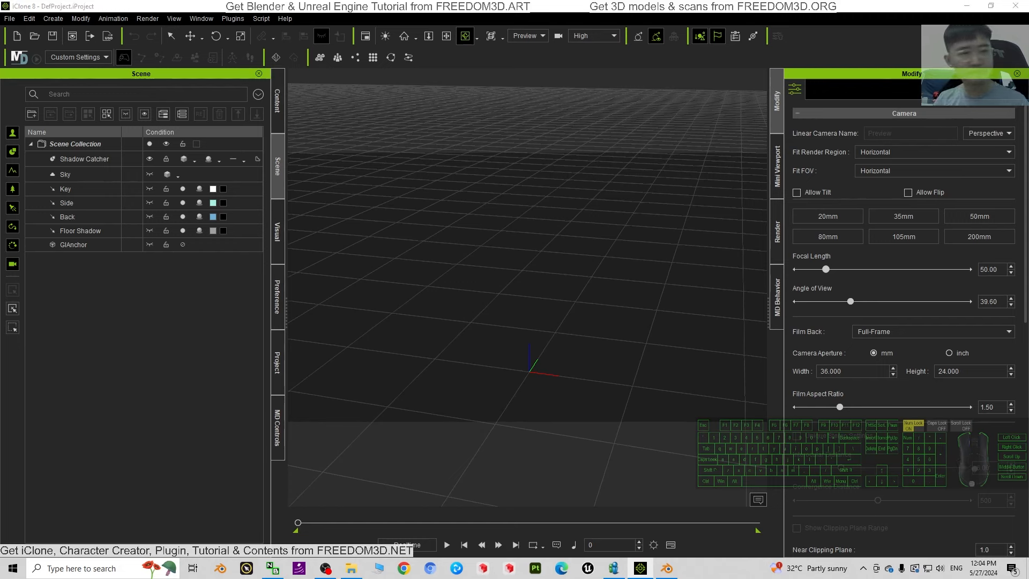
left_click(277, 98)
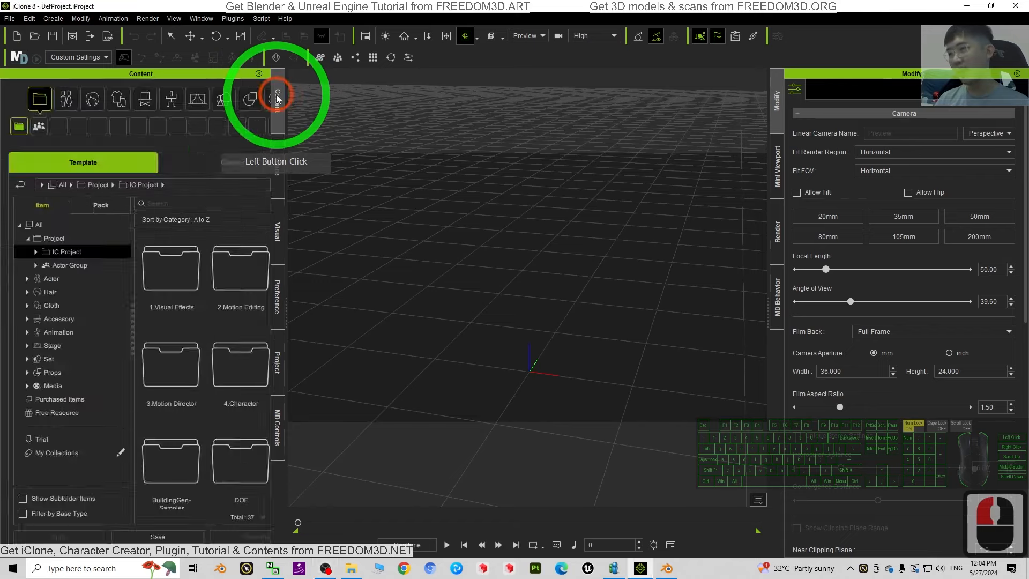
left_click(75, 280)
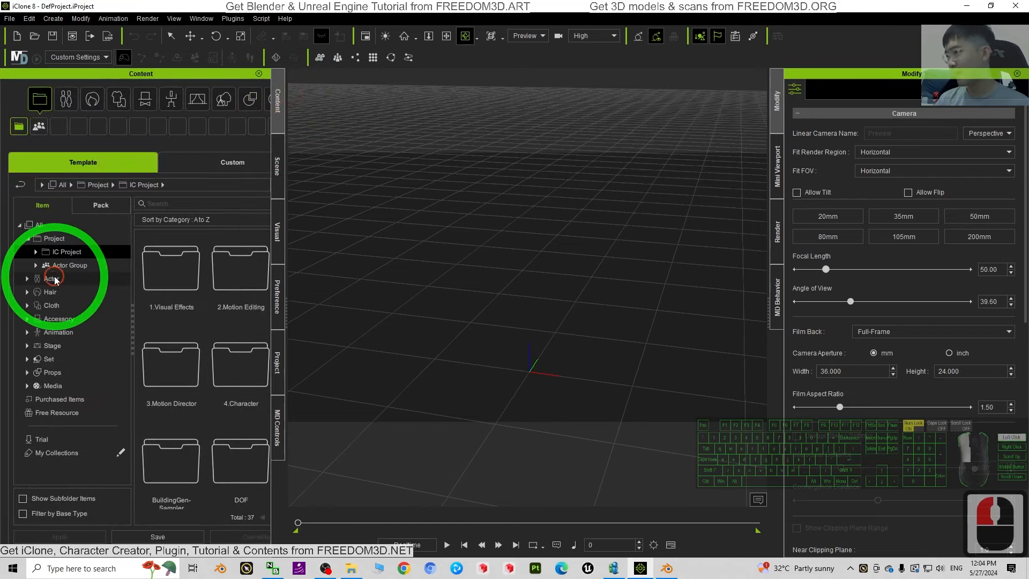
left_click(27, 278)
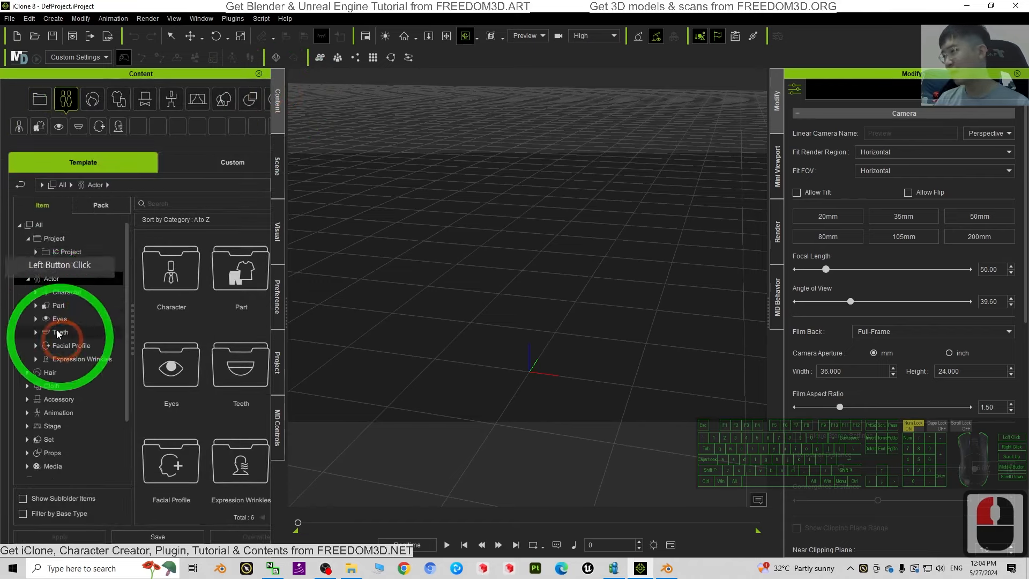
left_click(35, 292)
scroll(78, 339, "down", 4)
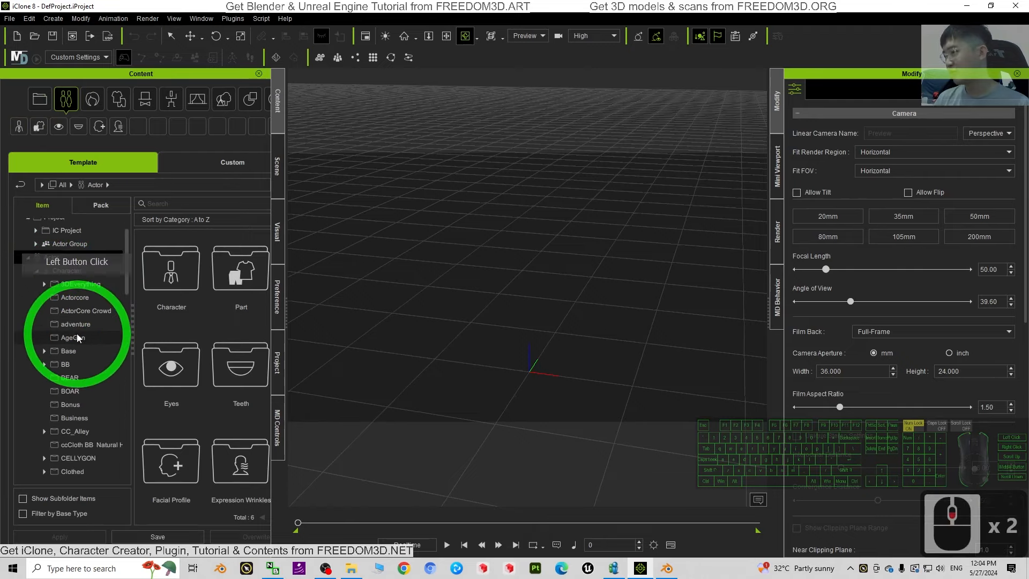
scroll(91, 324, "down", 7)
scroll(81, 279, "up", 4)
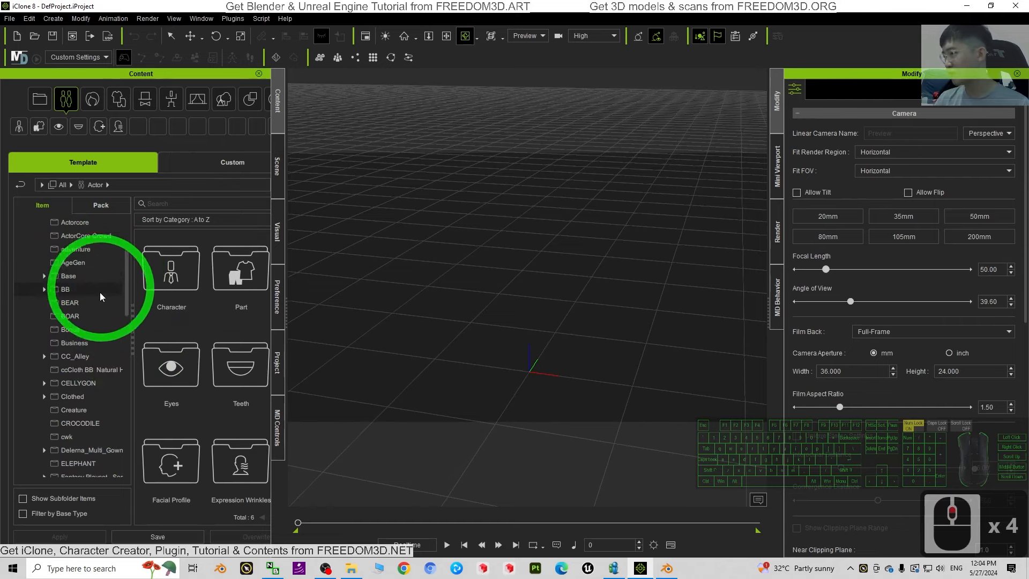
left_click(74, 235)
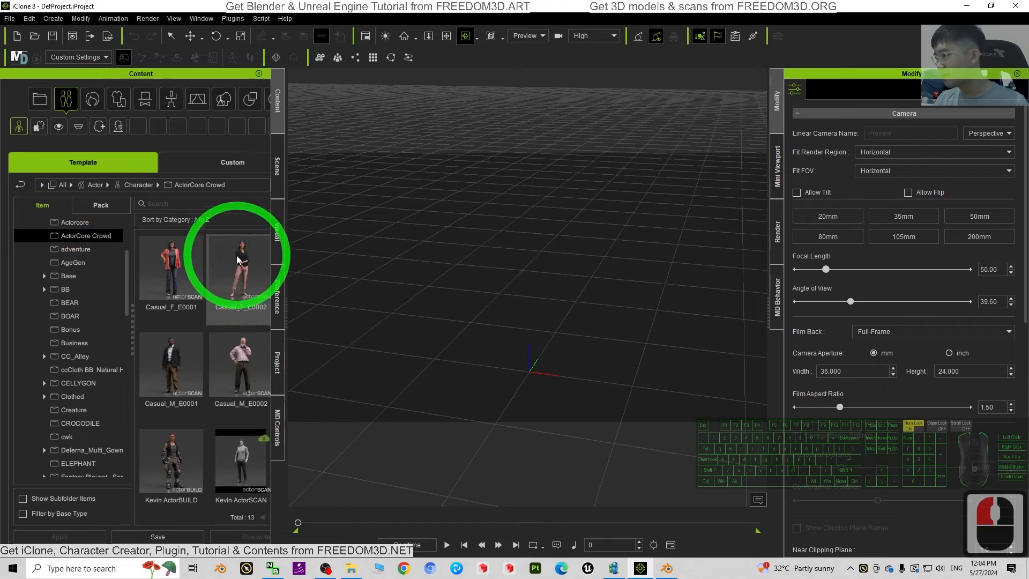
Browse the ActorCore Crowd characters and add Casual_F_E0002 to the scene
scroll(237, 272, "down", 16)
scroll(239, 303, "up", 7)
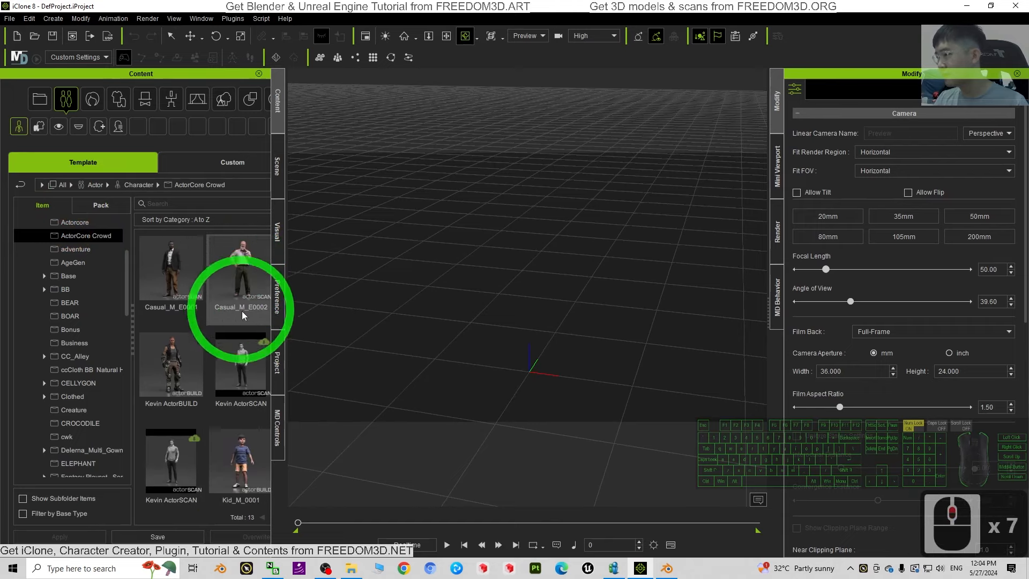
scroll(240, 300, "up", 6)
scroll(482, 367, "up", 6)
scroll(208, 262, "up", 10)
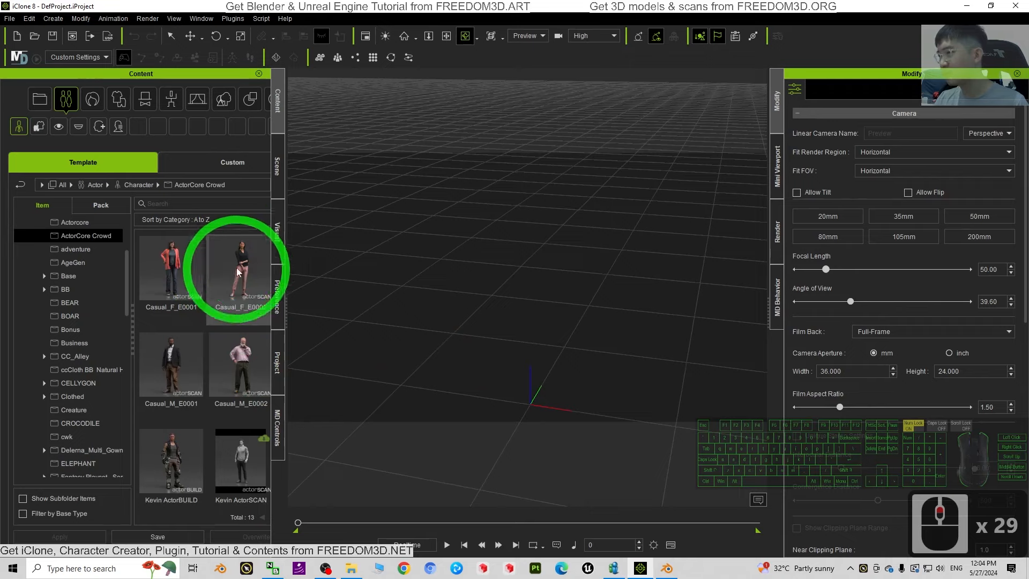
left_click_drag(236, 268, 527, 401)
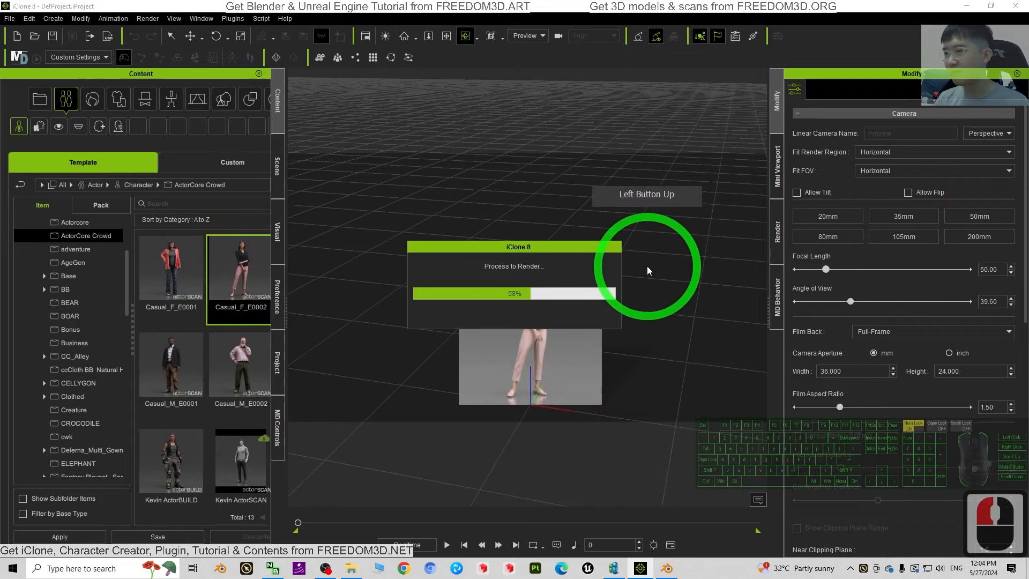
Delete the Casual_F_E0002 character from the scene
scroll(597, 246, "up", 5)
scroll(555, 251, "down", 3)
left_click_drag(555, 251, 560, 189)
key("x")
left_click_drag(546, 226, 525, 271)
left_click(525, 272)
key("Delete")
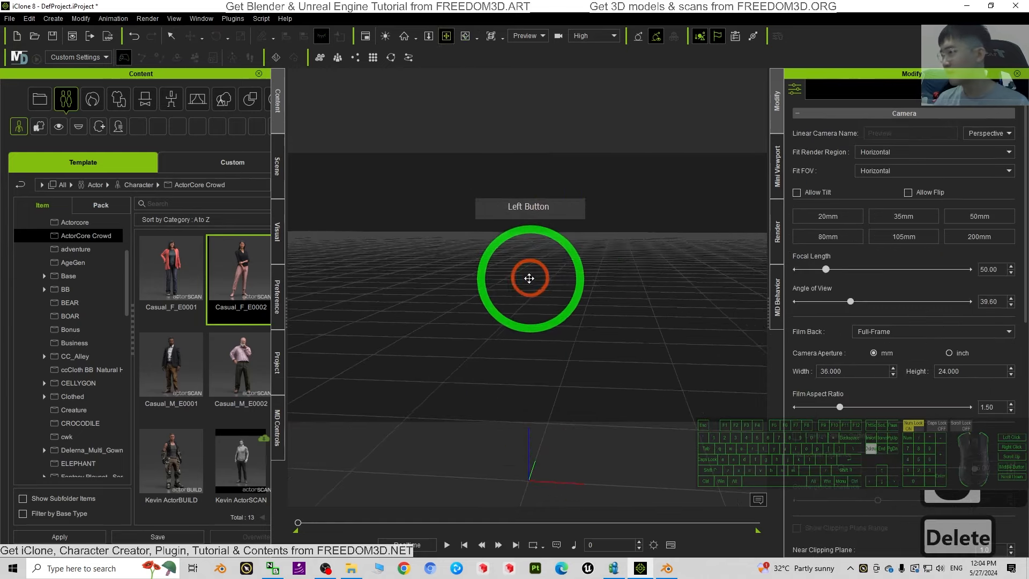
Add the Kid_F_0001 character from the Actorcore template folder to the scene
scroll(205, 309, "down", 8)
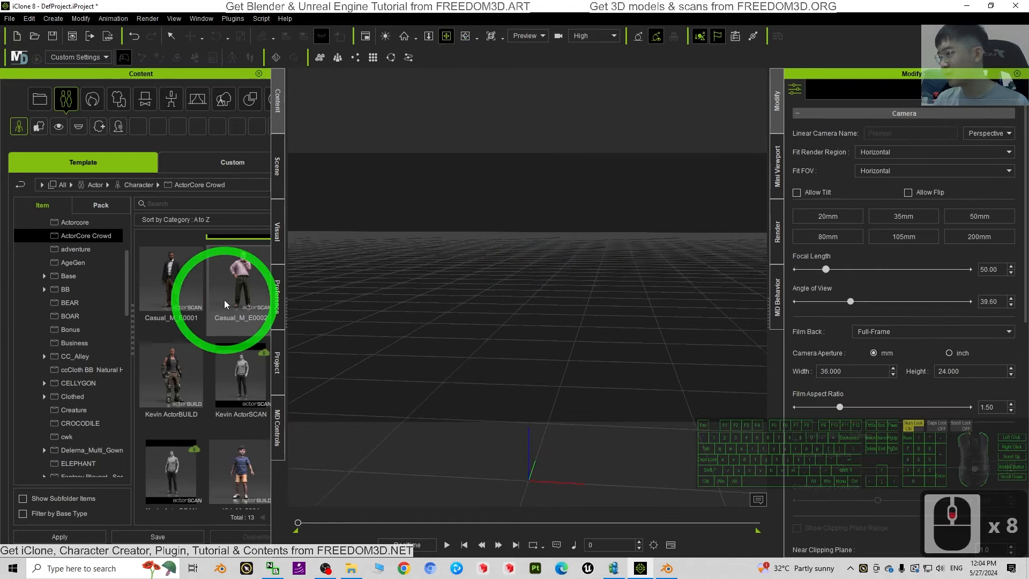
scroll(90, 275, "up", 2)
left_click(78, 245)
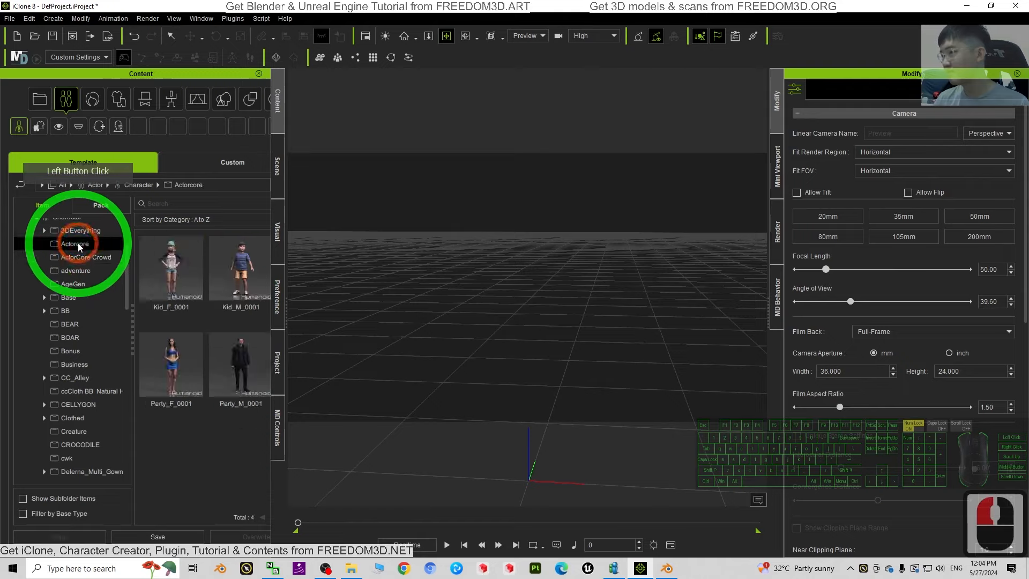
left_click_drag(155, 294, 593, 303)
key("x")
key("c")
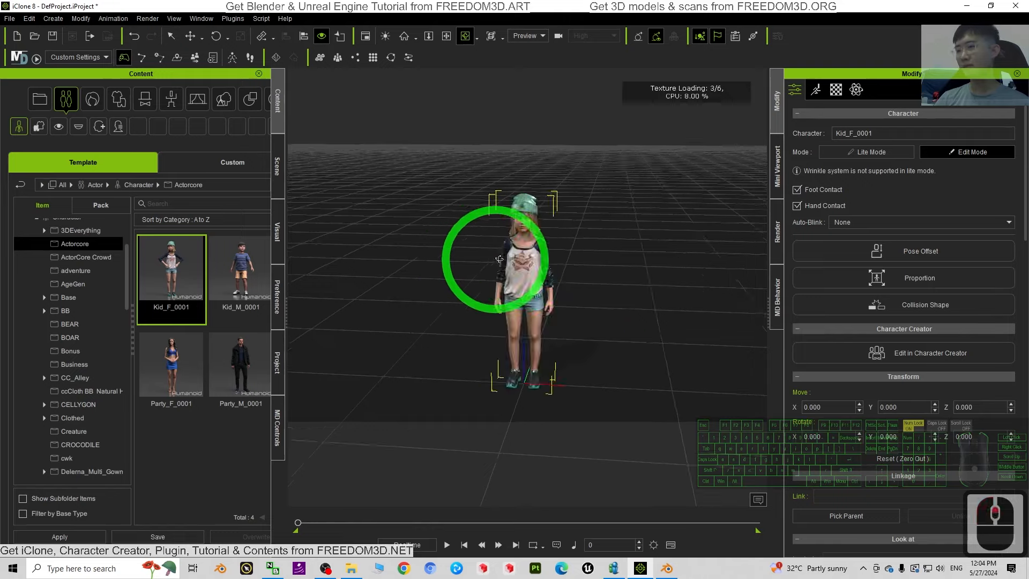
Start a facial script for Kid_F_0001 with TTS as the voice source and move the editor clear of the character
scroll(528, 246, "up", 12)
scroll(547, 287, "down", 6)
left_click_drag(546, 287, 537, 269)
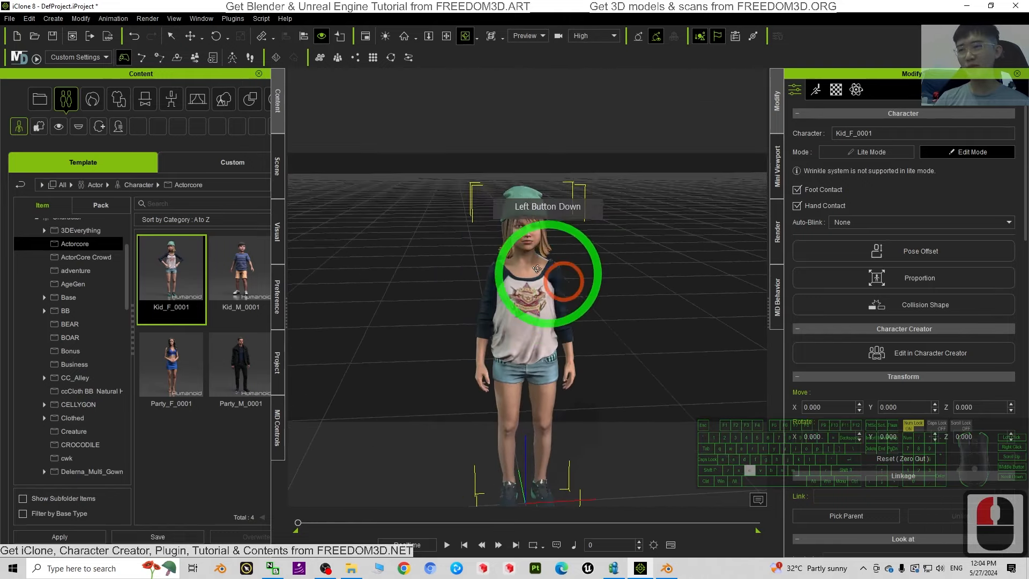
scroll(557, 223, "up", 5)
left_click_drag(551, 220, 551, 349)
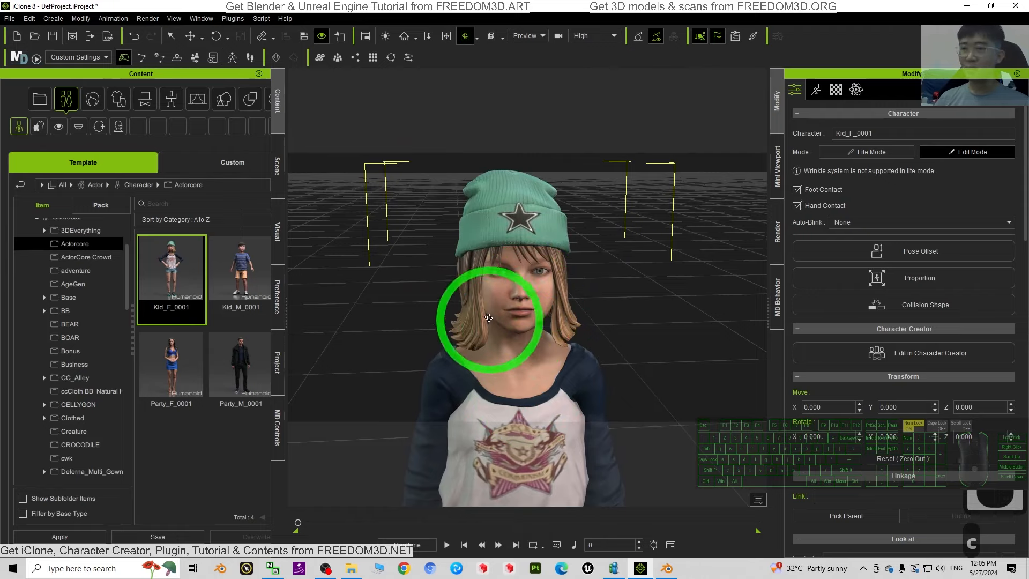
left_click(815, 90)
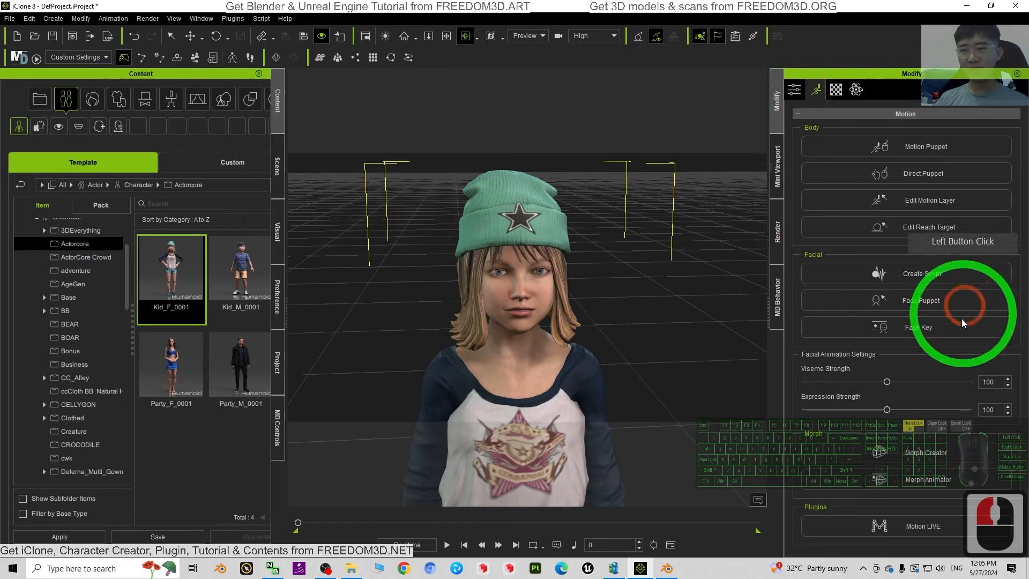
left_click(921, 283)
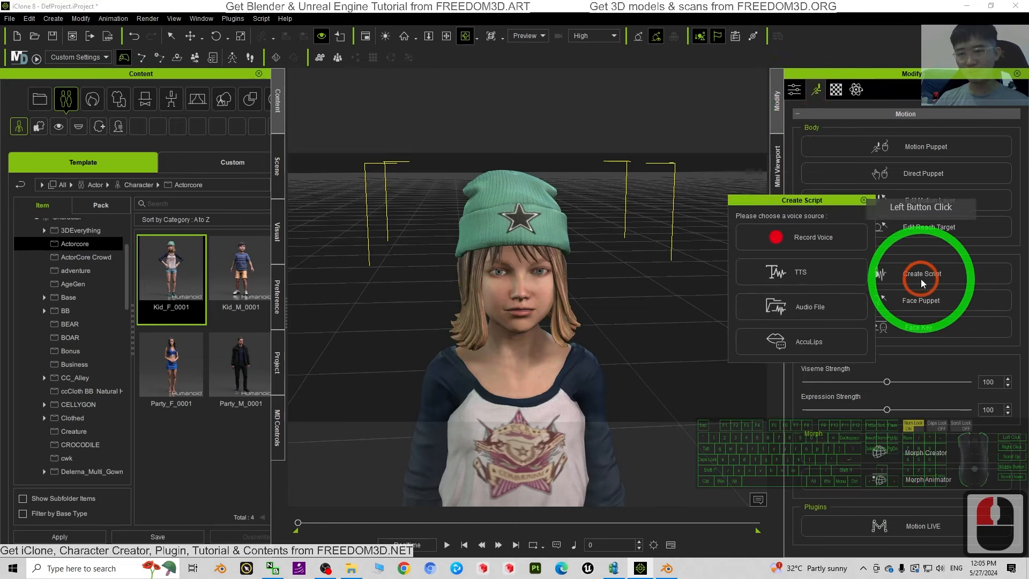
left_click(800, 270)
left_click_drag(493, 154, 793, 171)
Enter the speech text "lip sync testing, one, two, three. Testing complete."
left_click(804, 223)
type("li")
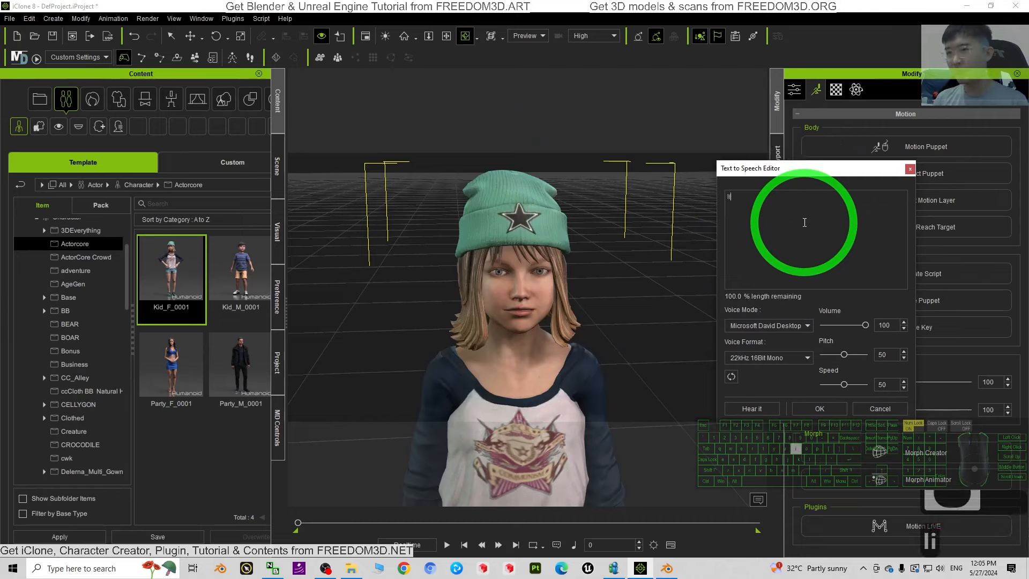
type("p sync testing")
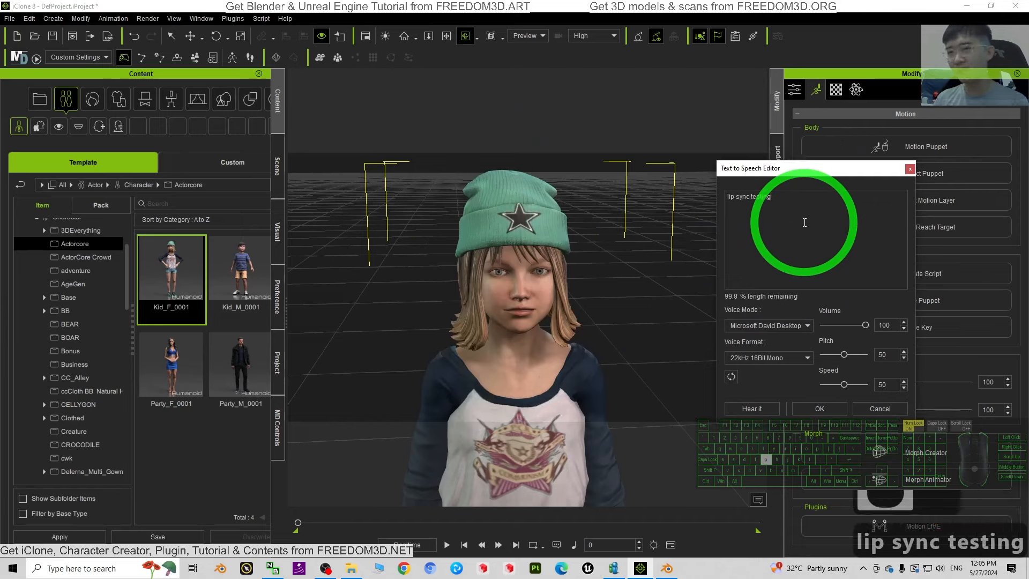
type(", one, two, three.")
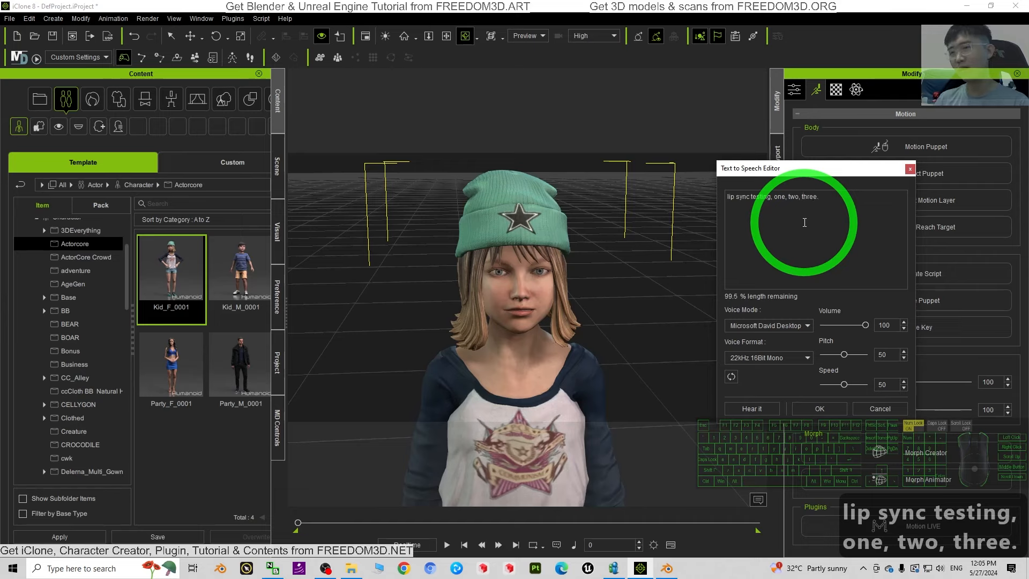
type(" Testing")
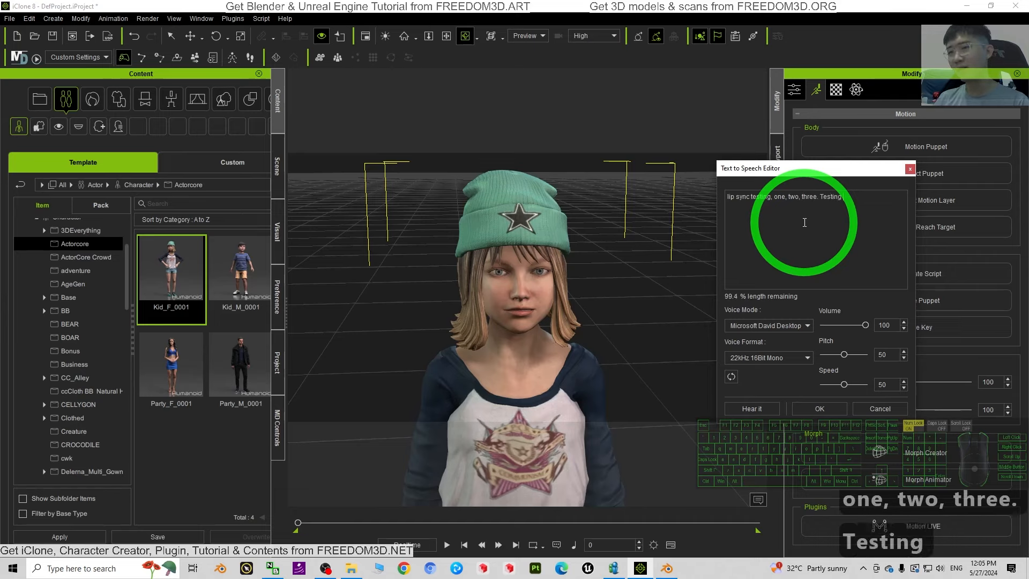
type(" comp")
key("BackSpace")
type("complete.")
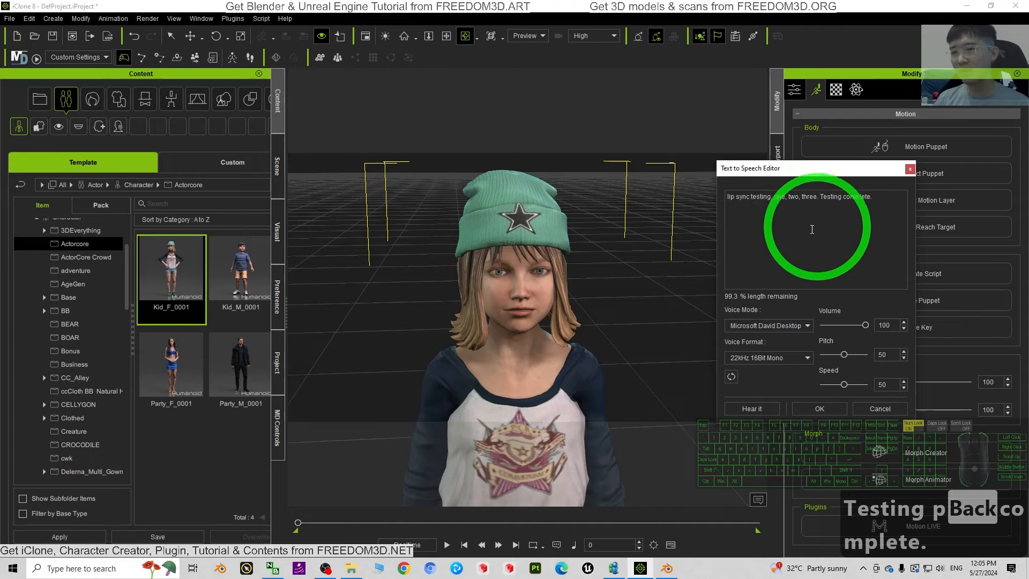
Set the speech voice to Microsoft Zira Desktop with a pitch of 100 and generate the lip-sync speech
left_click(774, 325)
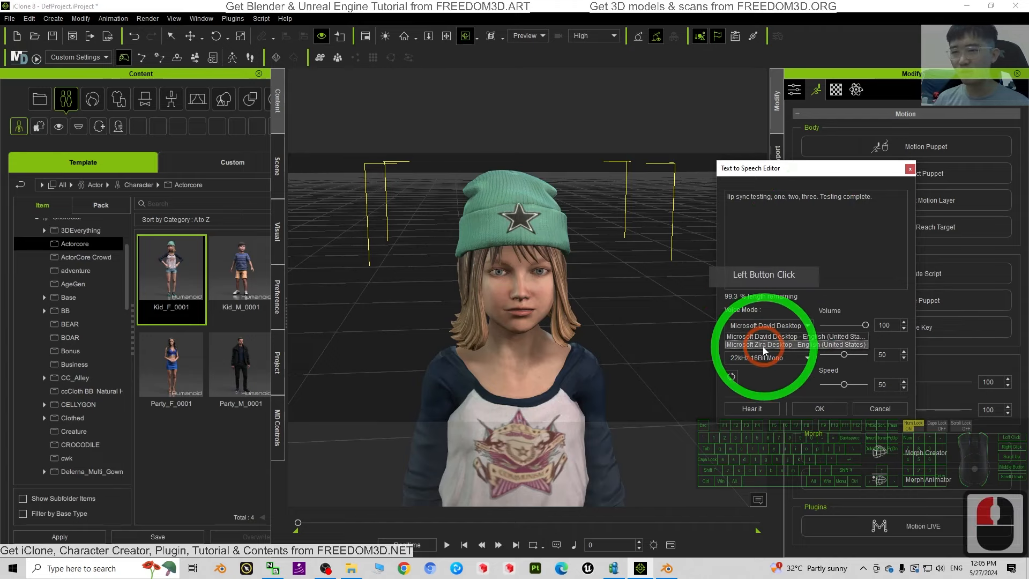
left_click(764, 344)
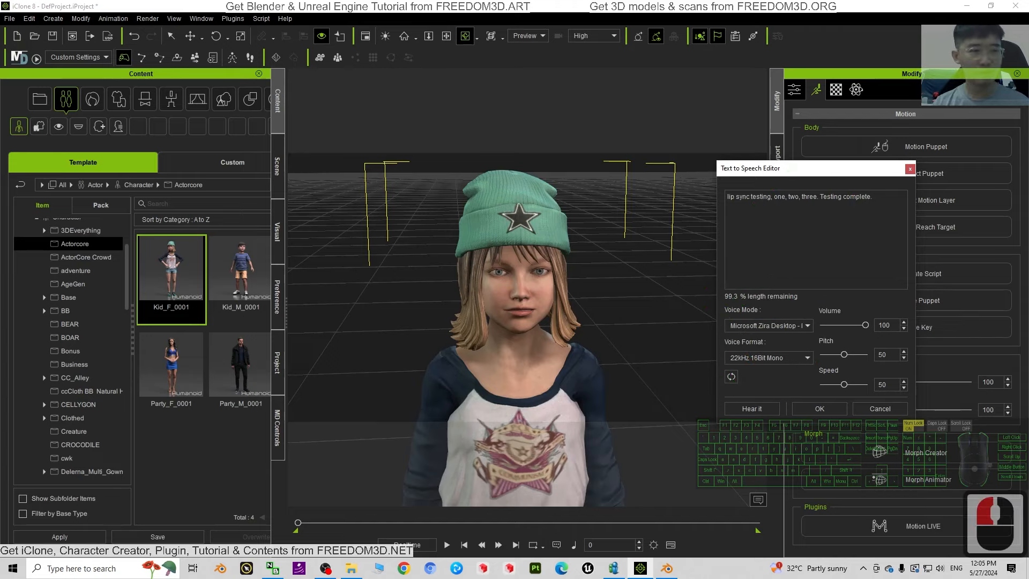
left_click(700, 356)
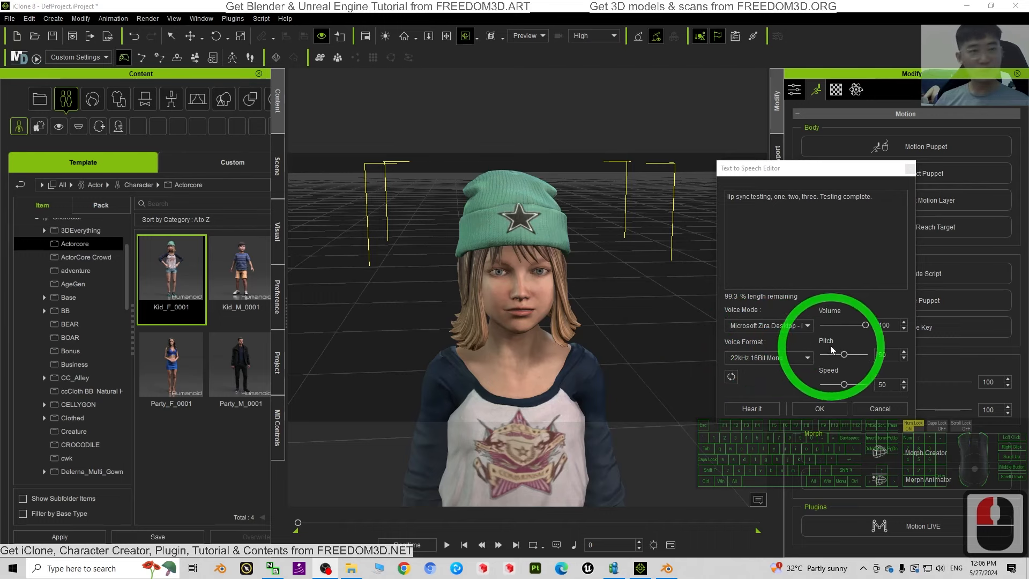
left_click_drag(844, 356, 866, 355)
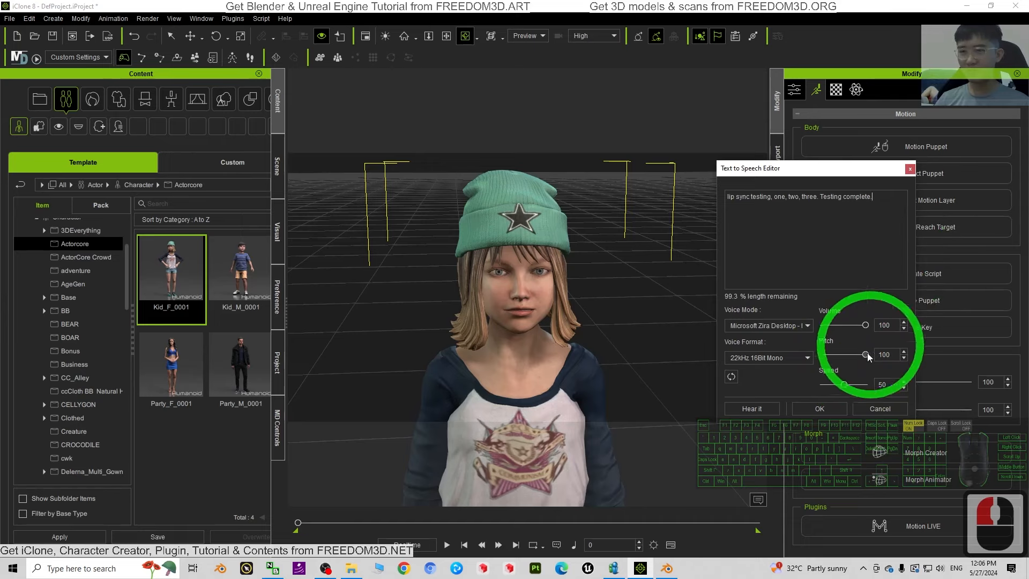
left_click(819, 408)
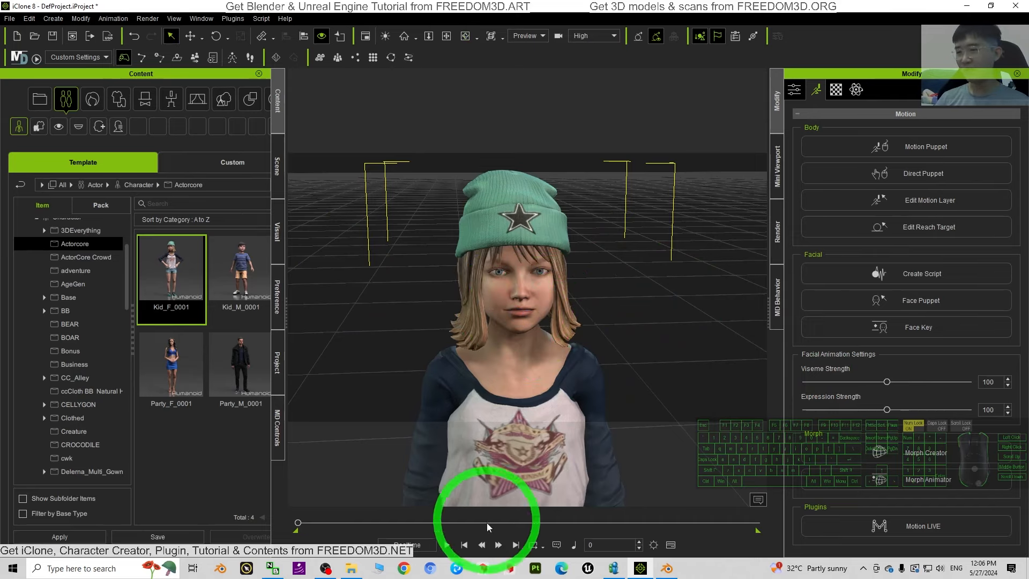
Play the animation and examine the character's lip sync from the front and from an angle
left_click(447, 544)
scroll(592, 345, "up", 2)
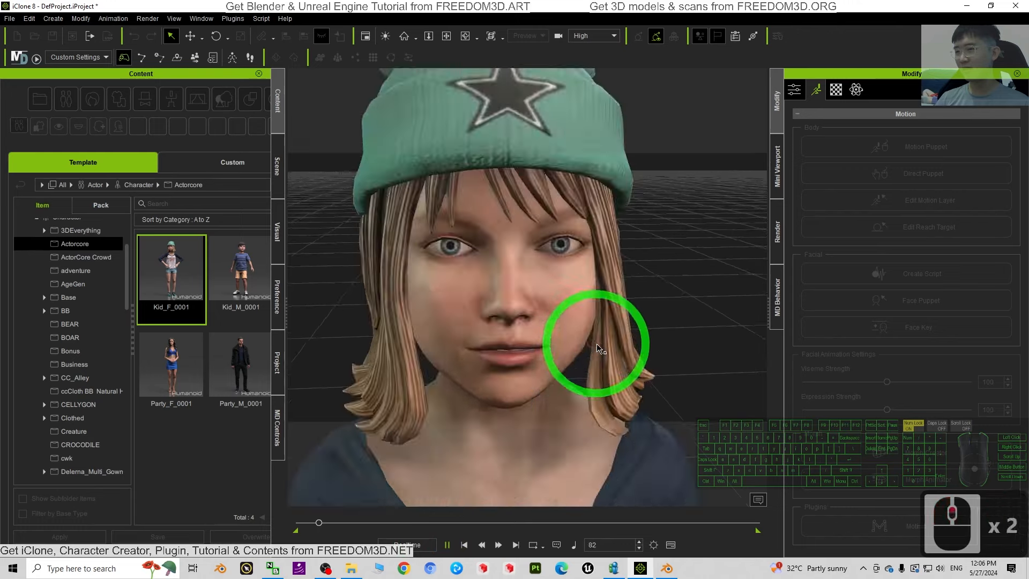
scroll(595, 345, "down", 2)
key("c")
left_click_drag(597, 345, 651, 336)
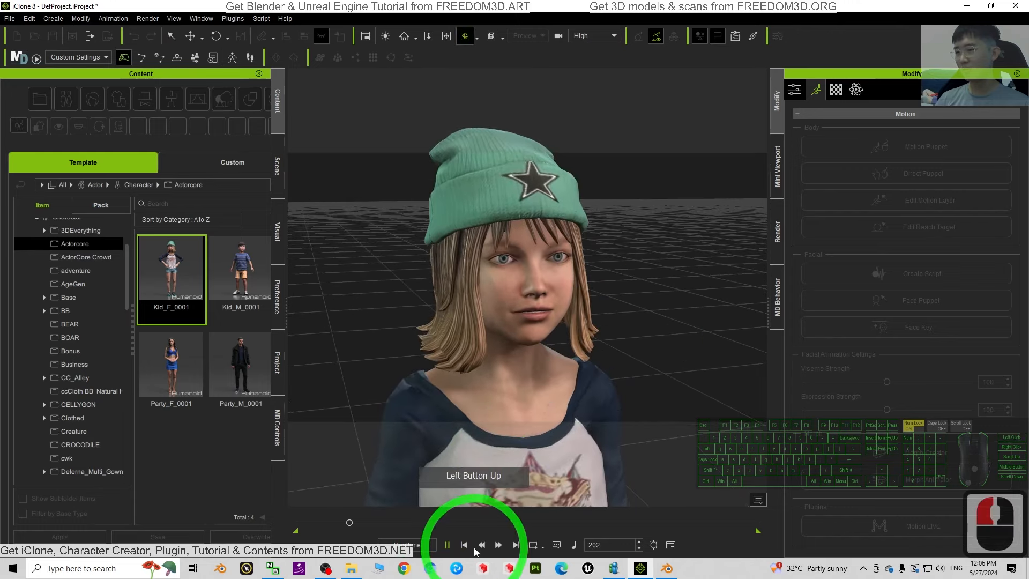
left_click(447, 544)
Open Face Key for the character and key the Default expression from the 01-Happy style at frame 0
double_click(586, 316)
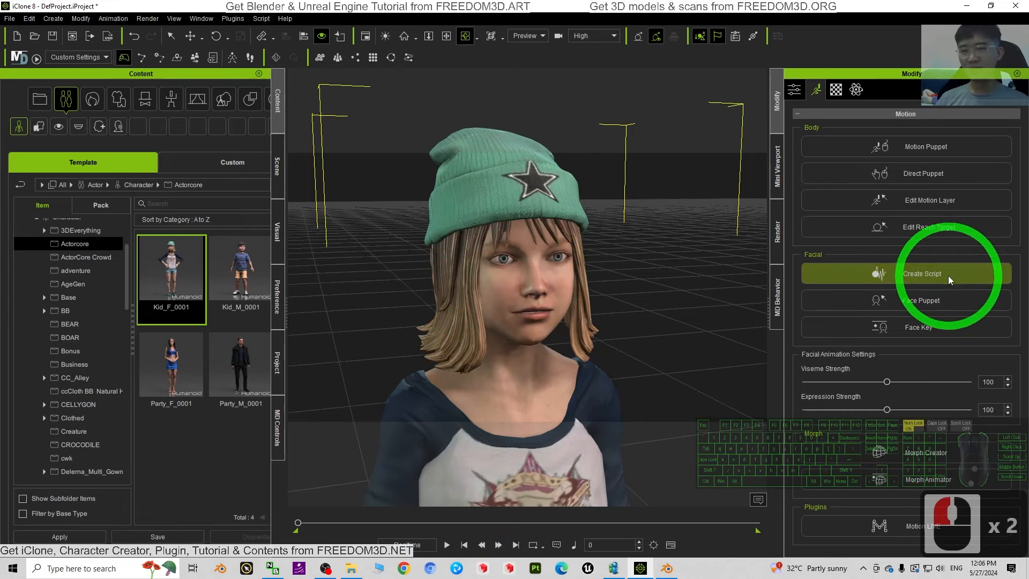
left_click(907, 336)
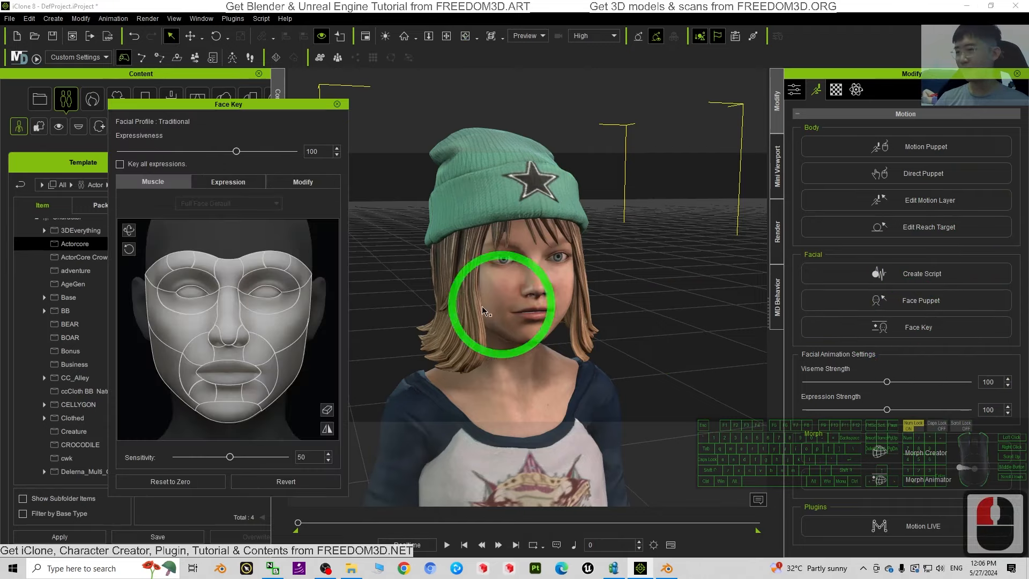
left_click(240, 182)
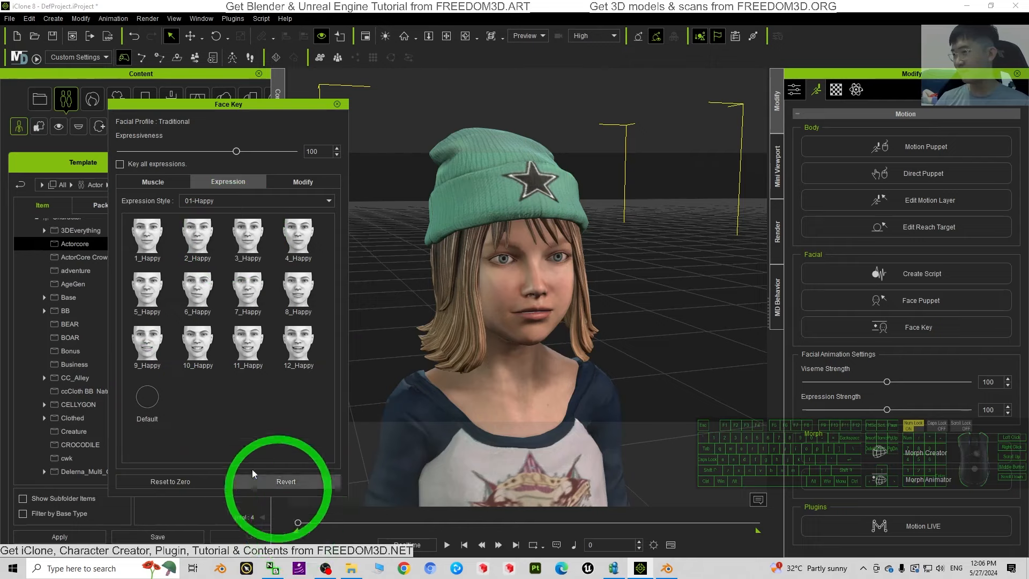
left_click(147, 399)
Play the speech from the start, pause at frame 64 and key the Default expression there
left_click(464, 544)
left_click(446, 544)
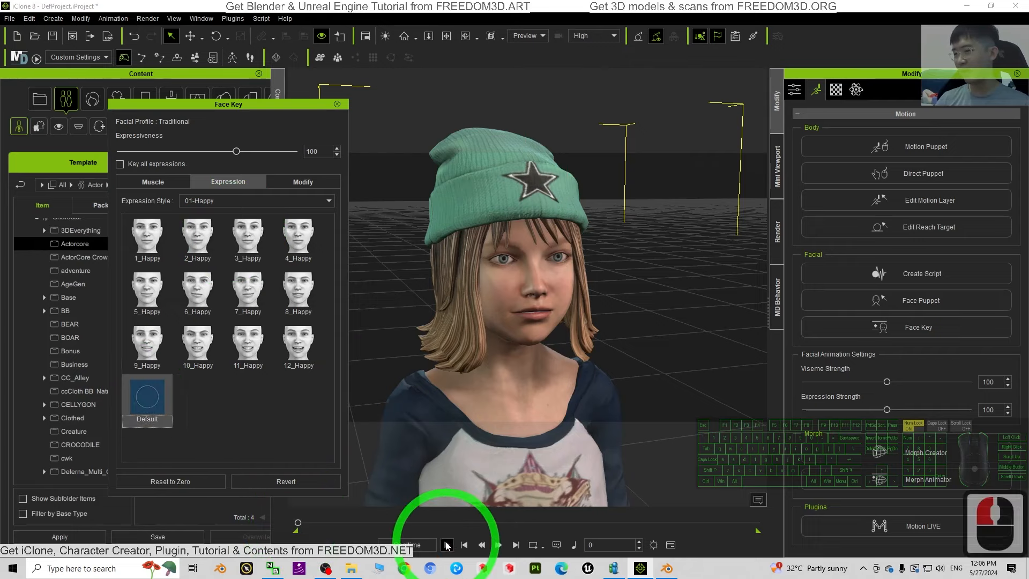
left_click(447, 546)
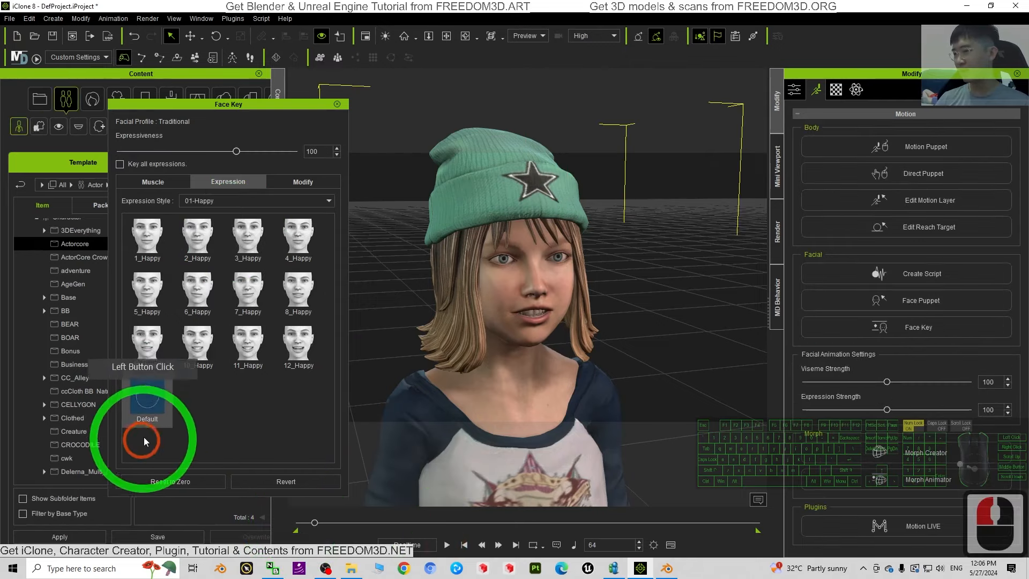
double_click(145, 399)
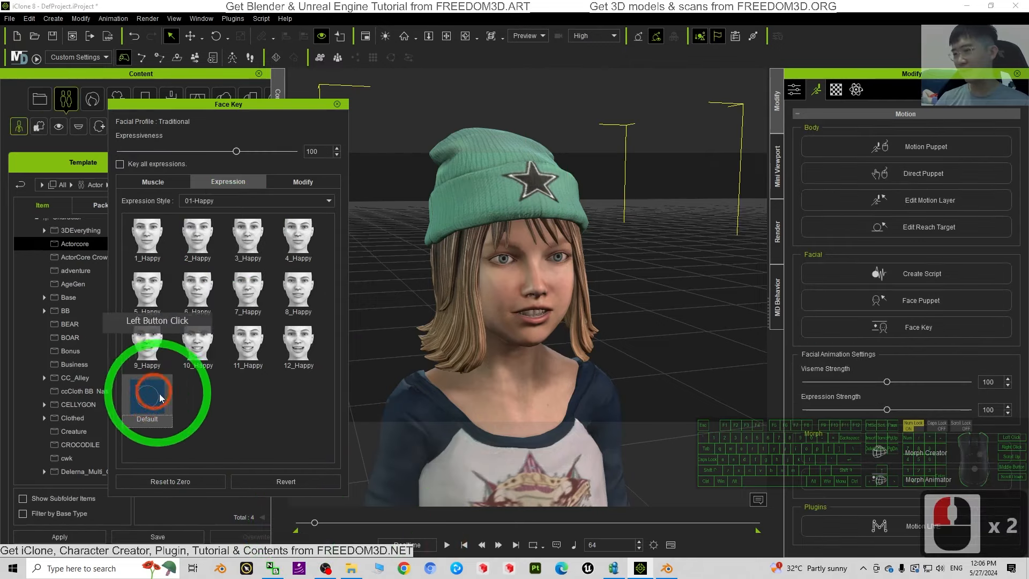
Advance the animation to frame 97, try the 8_Happy expression and key 2_Happy there instead
left_click(446, 545)
left_click(446, 545)
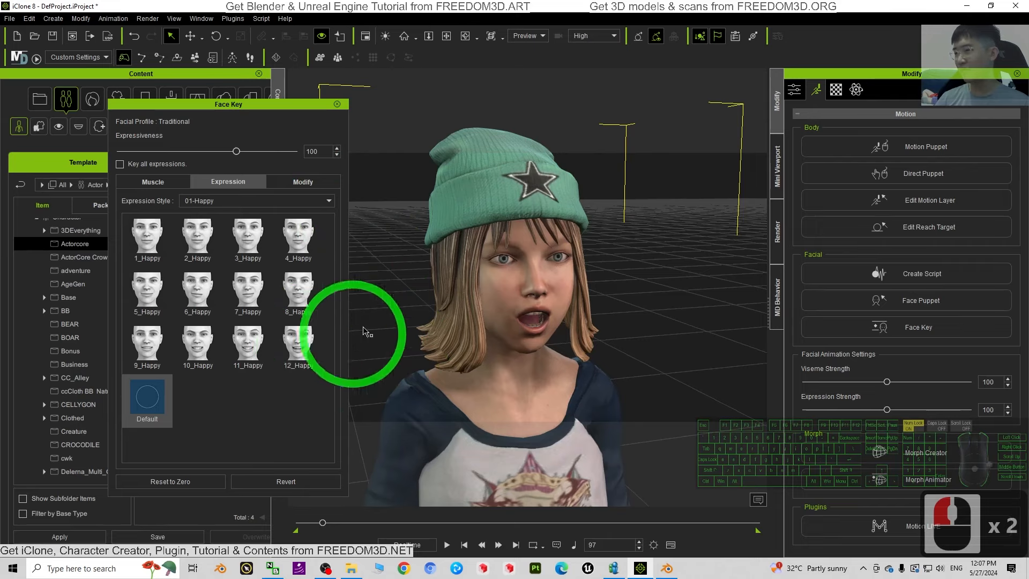
left_click(250, 304)
left_click(303, 292)
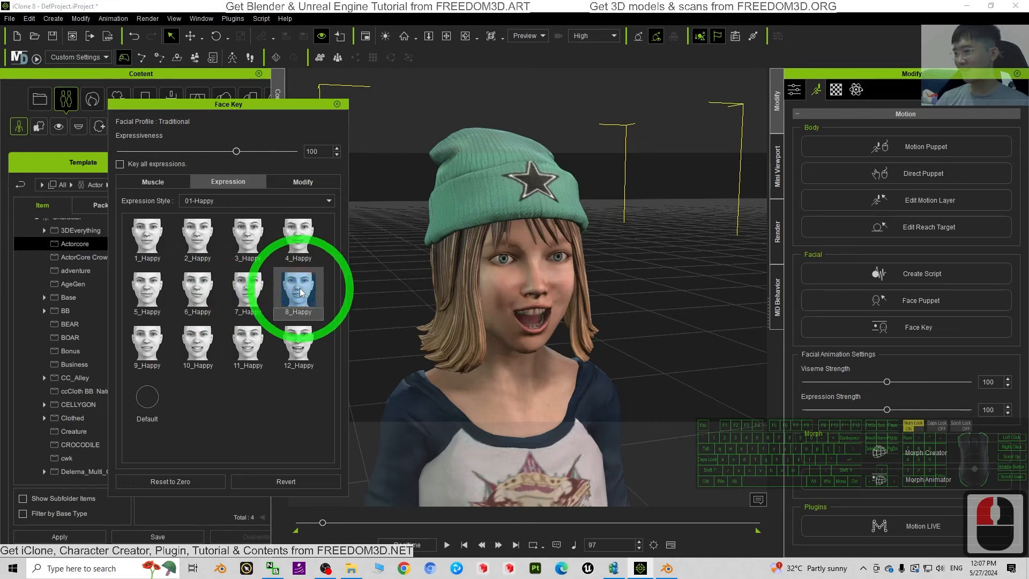
left_click(199, 235)
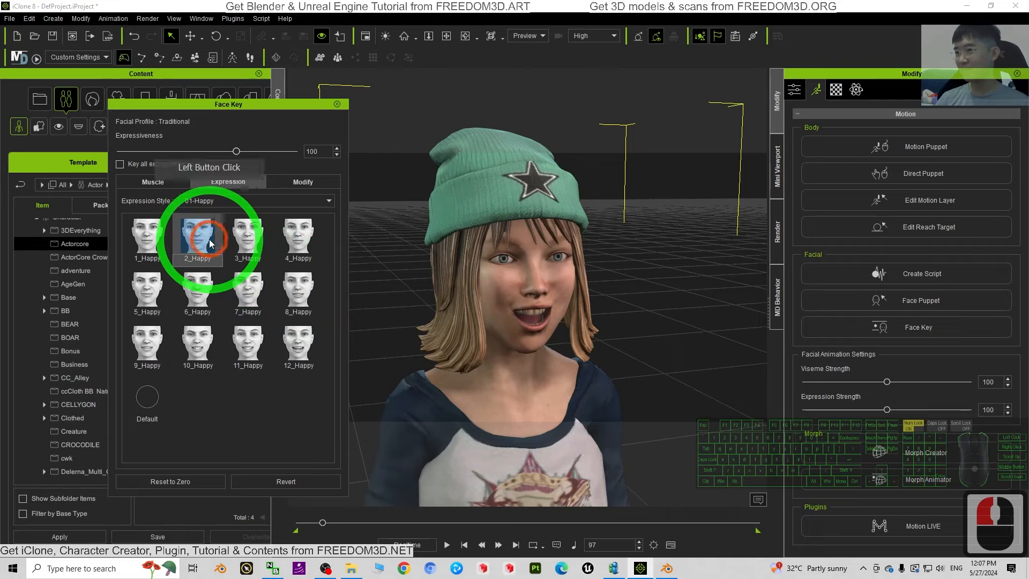
Advance the animation to frame 201 and key the 2_Happy expression there
left_click(446, 544)
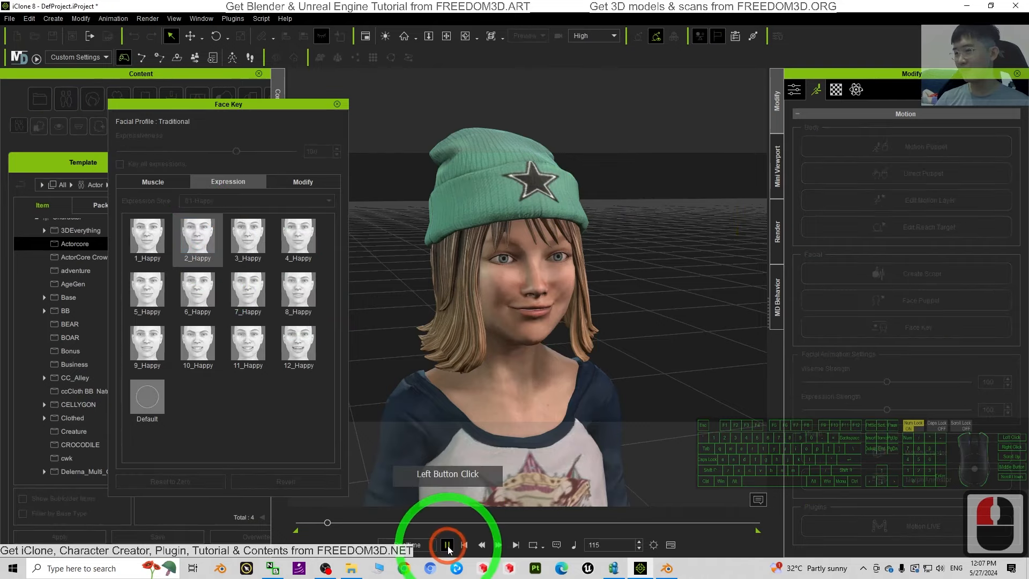
double_click(147, 398)
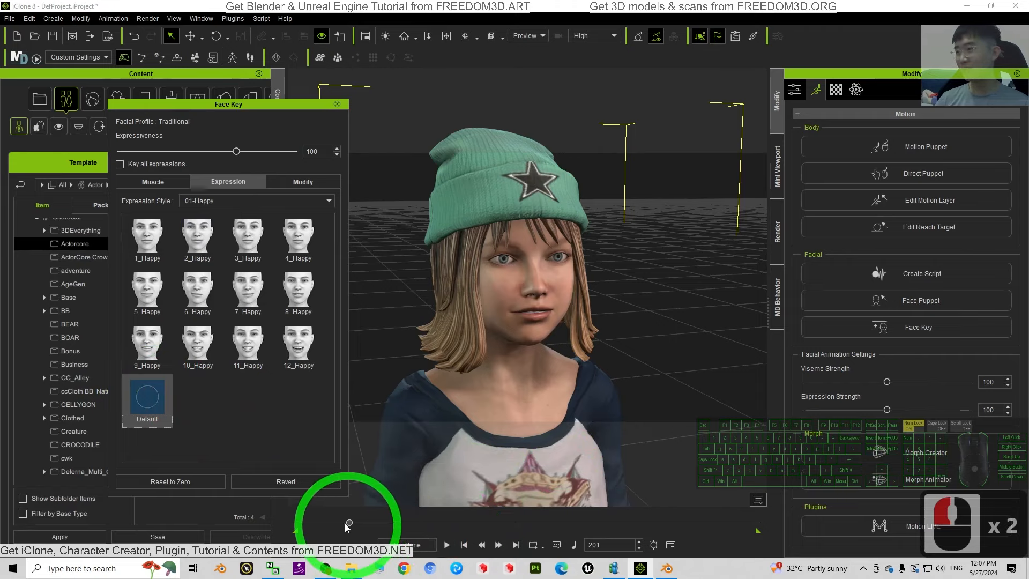
double_click(199, 250)
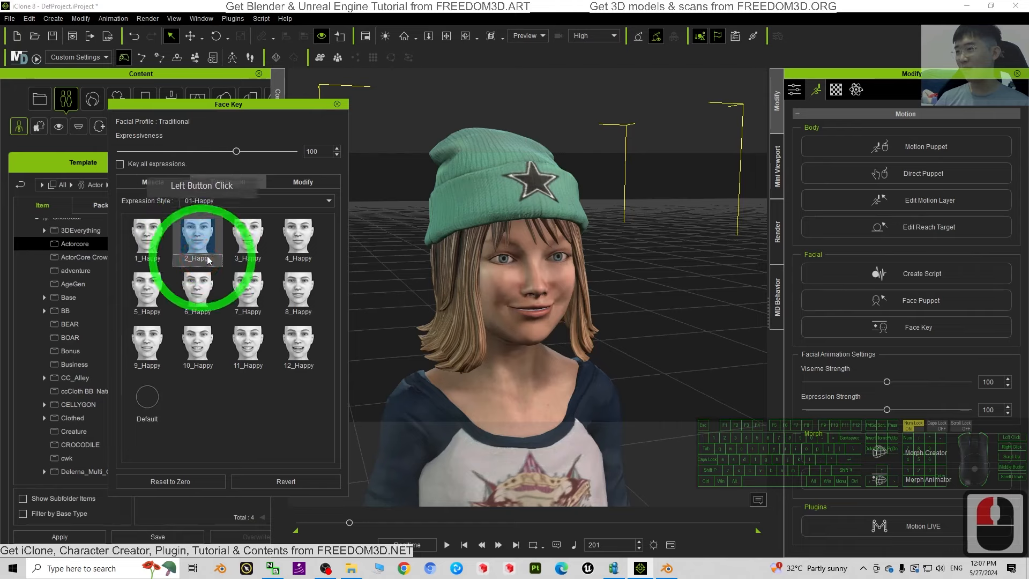
Advance the animation to frame 327 and key the Default expression there
left_click(446, 544)
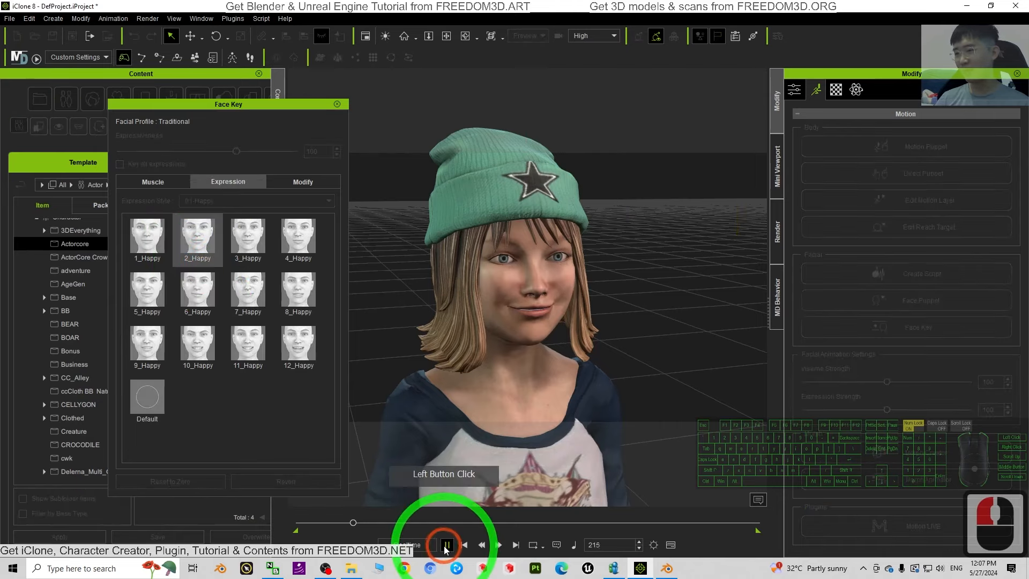
double_click(147, 402)
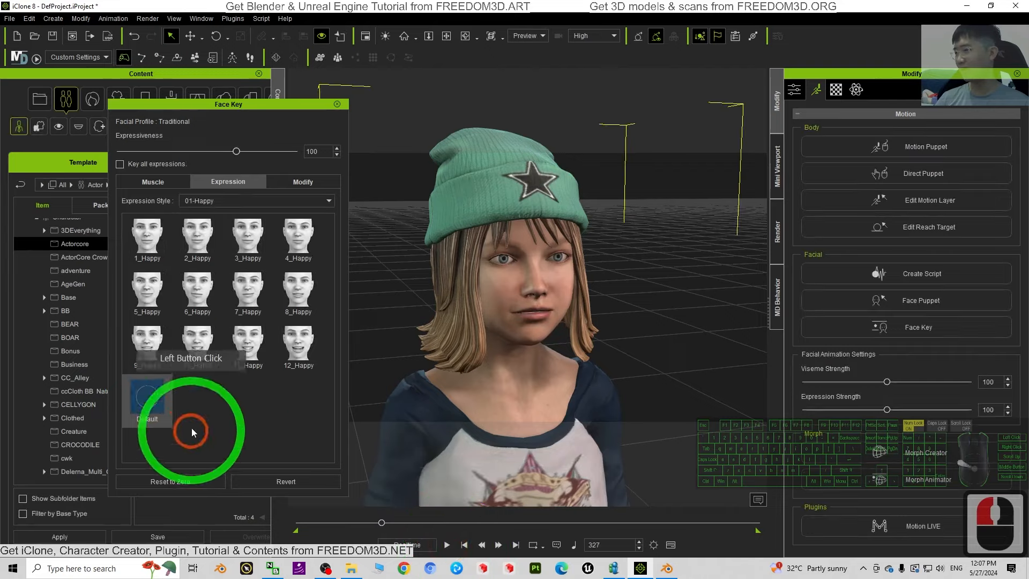
double_click(148, 397)
Play the animation from the start to review the keyed expressions, close Face Key and return to frame 0
left_click(465, 544)
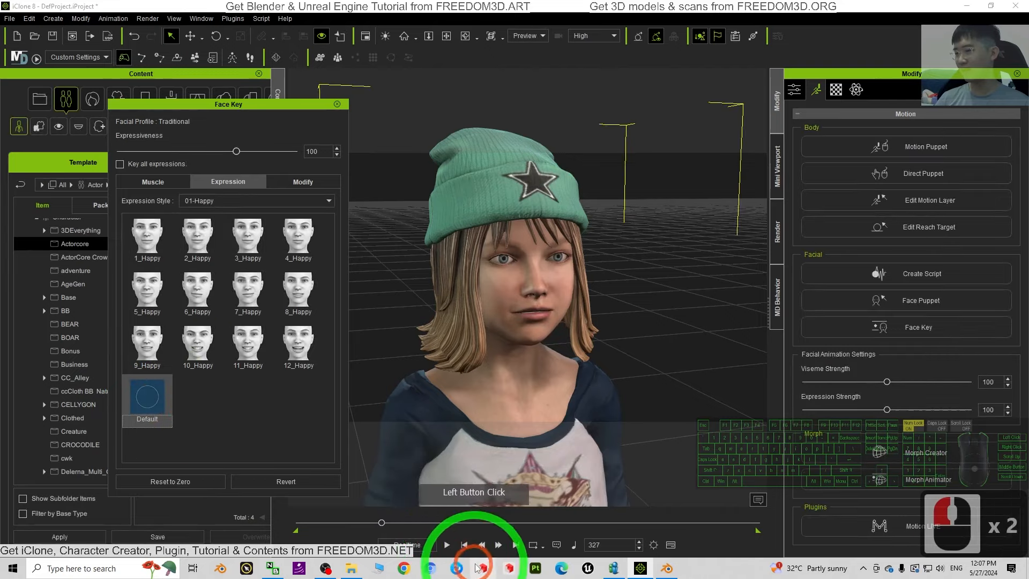
left_click(446, 545)
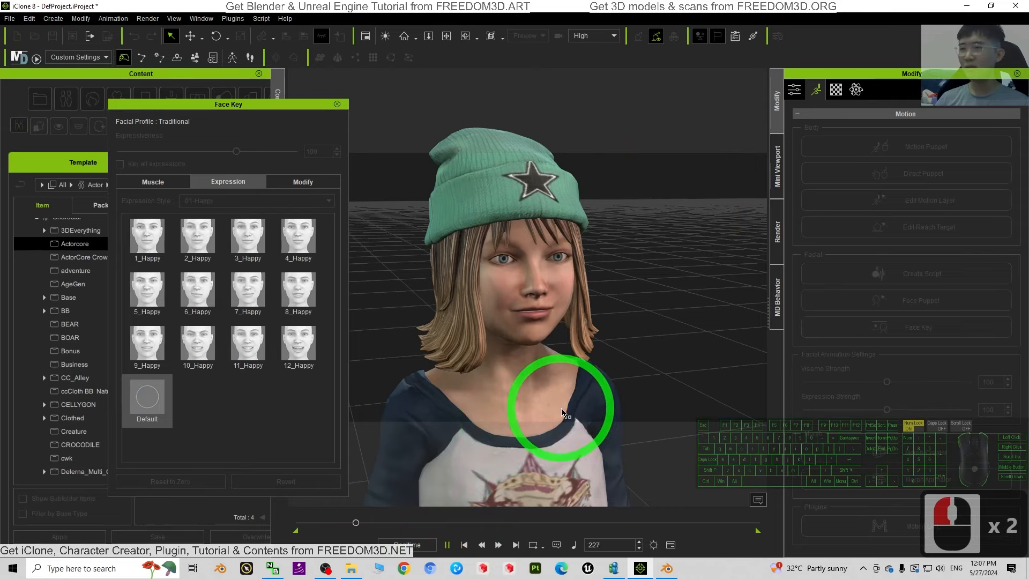
left_click(447, 544)
left_click(541, 219)
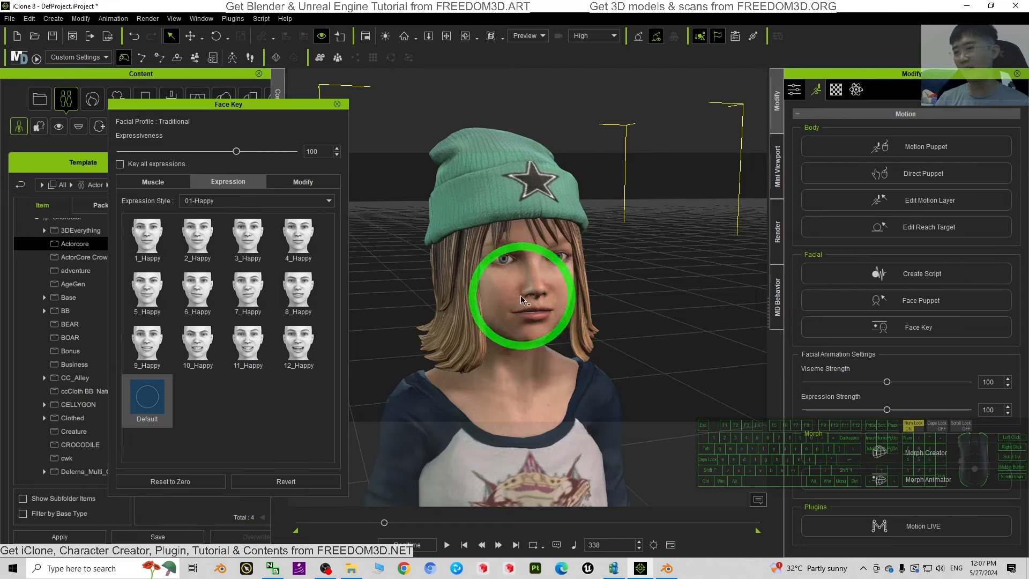
left_click(337, 104)
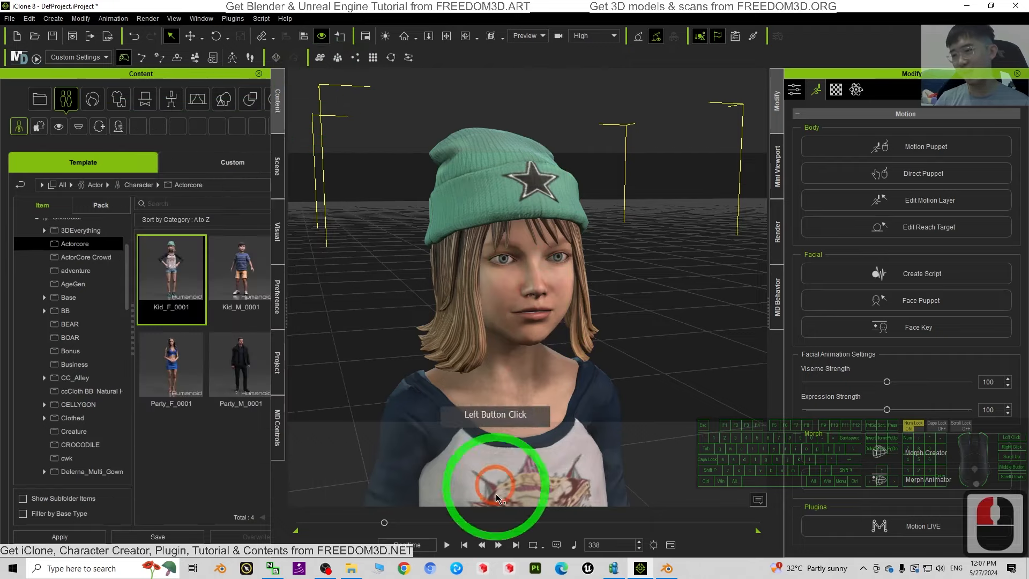
left_click(470, 544)
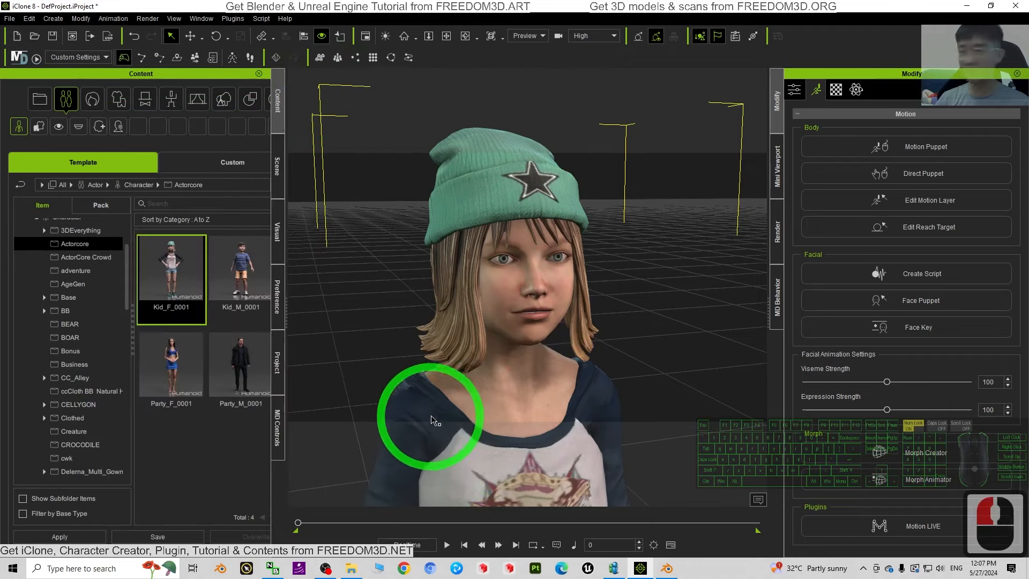
Open the Idle folder of the 2.Human Female motions in the Animation templates
left_click(170, 96)
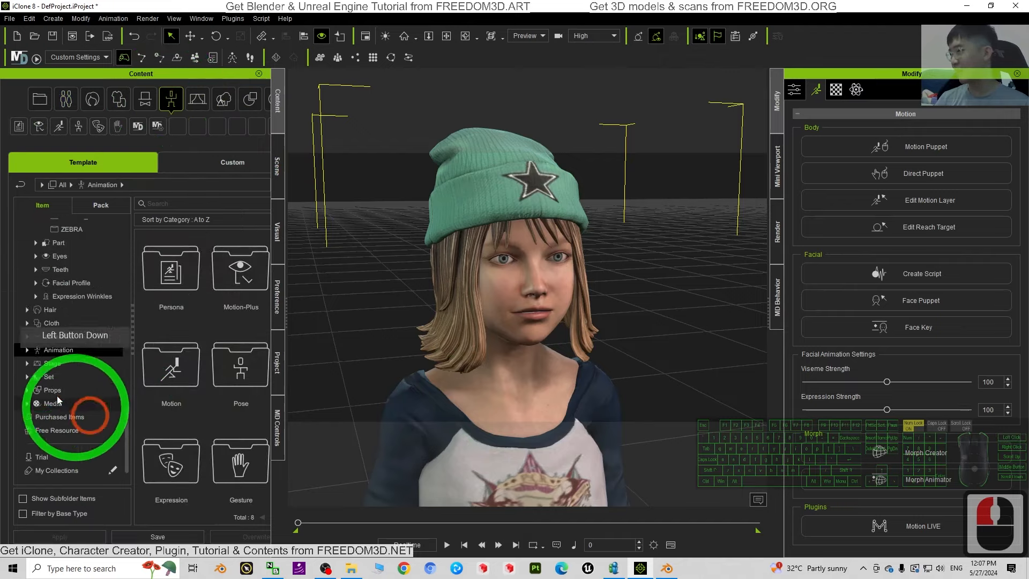
double_click(53, 348)
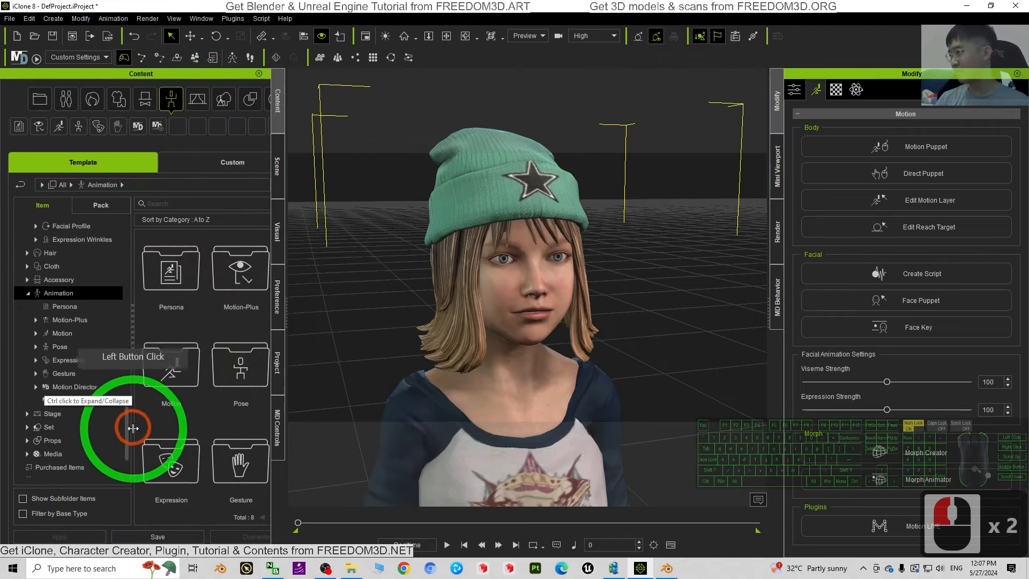
left_click(63, 333)
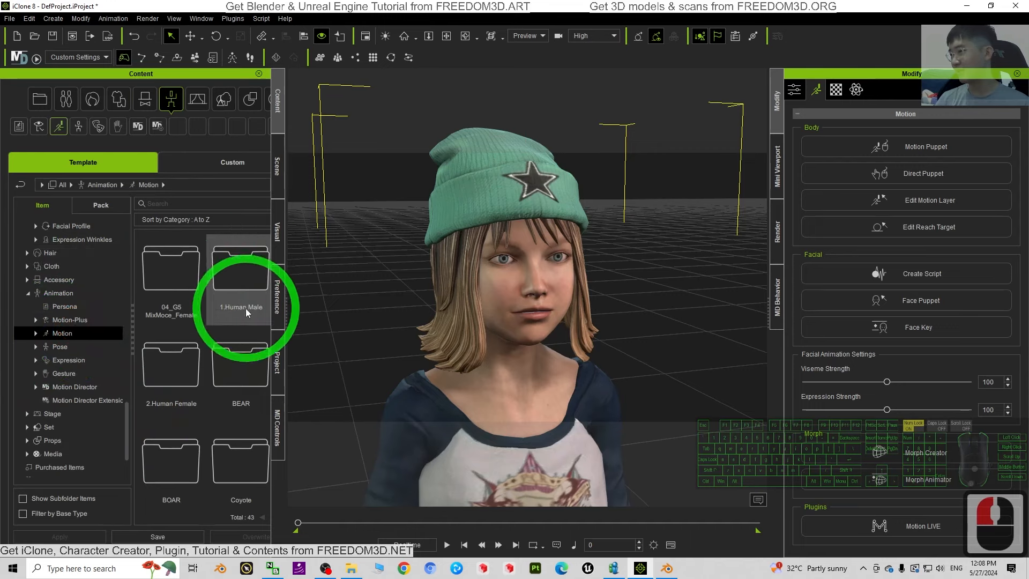
scroll(245, 308, "down", 3)
scroll(210, 345, "up", 2)
left_click(35, 334)
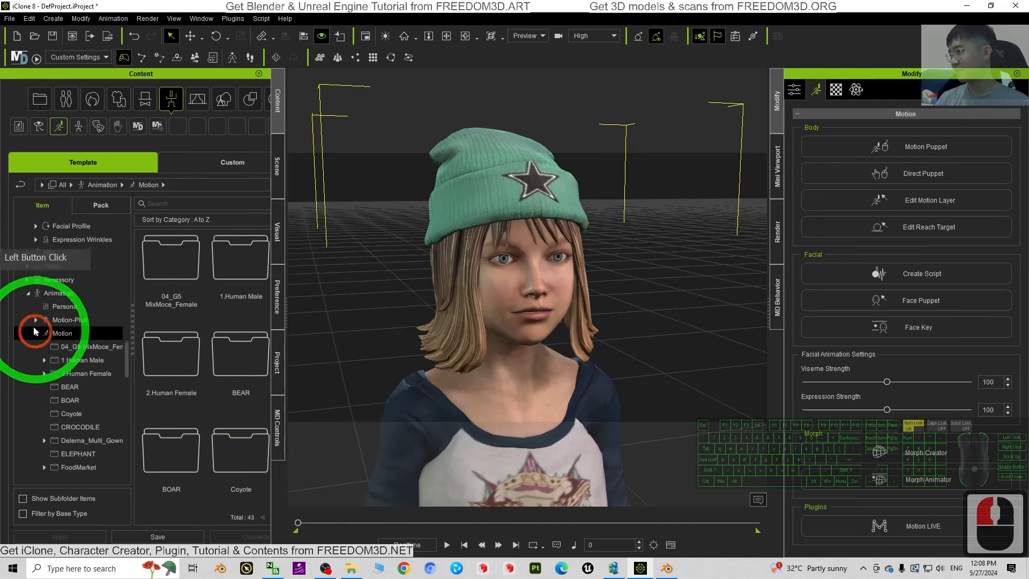
left_click(75, 375)
double_click(169, 250)
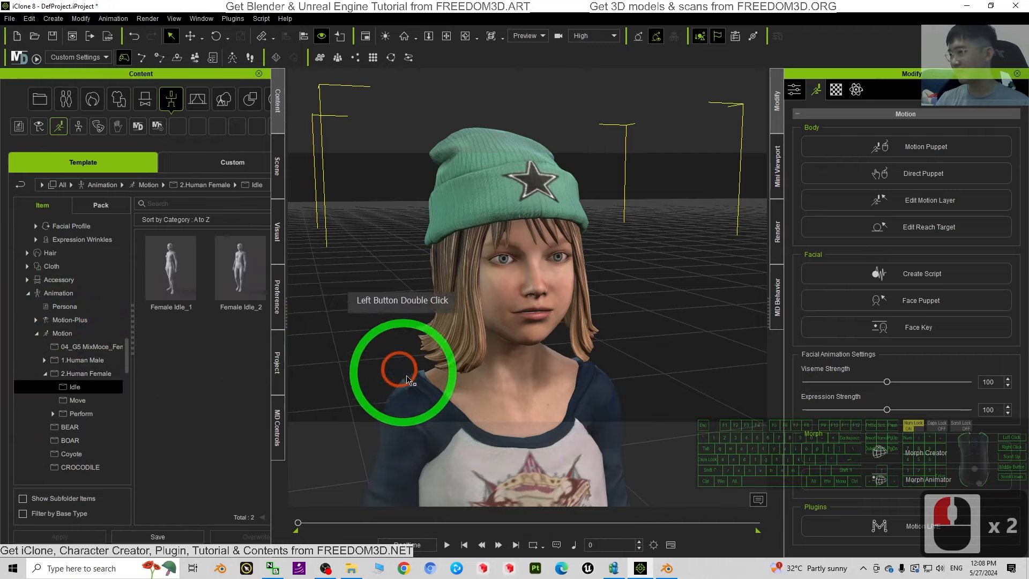
Look through the Perform and Move folders of the 2.Human Female motions and return to the Idle folder
left_click(69, 392)
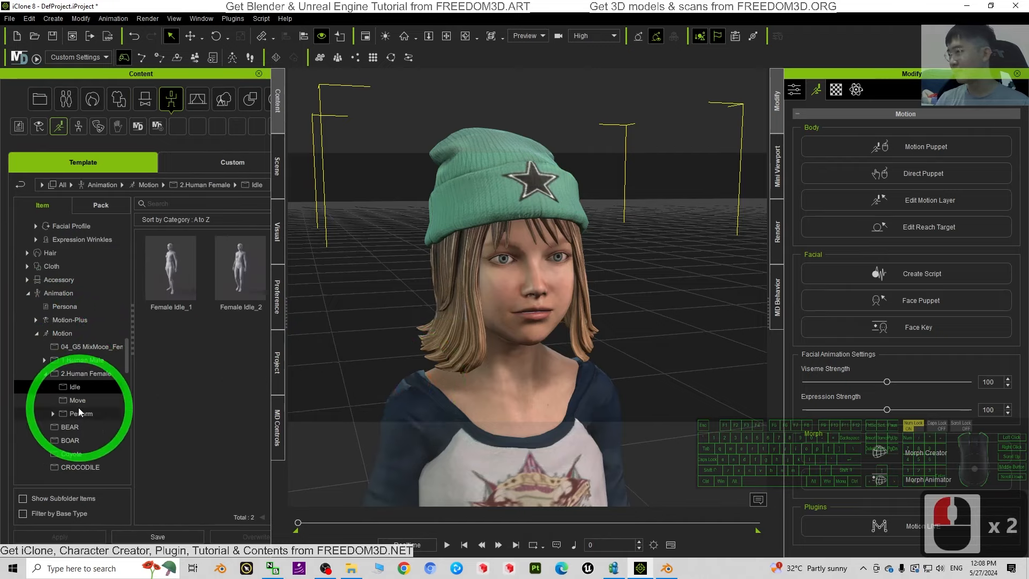
left_click(77, 413)
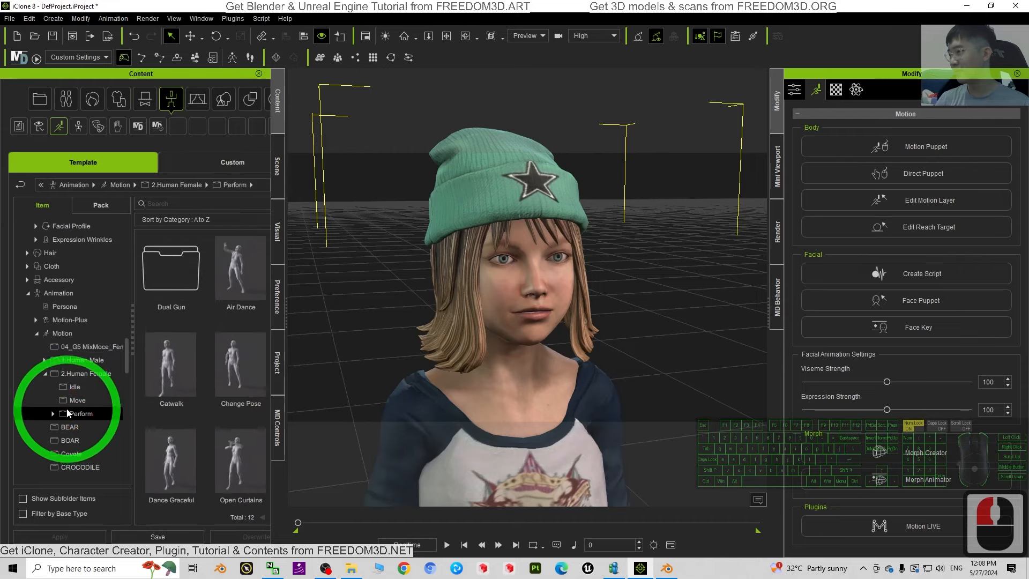
left_click(71, 400)
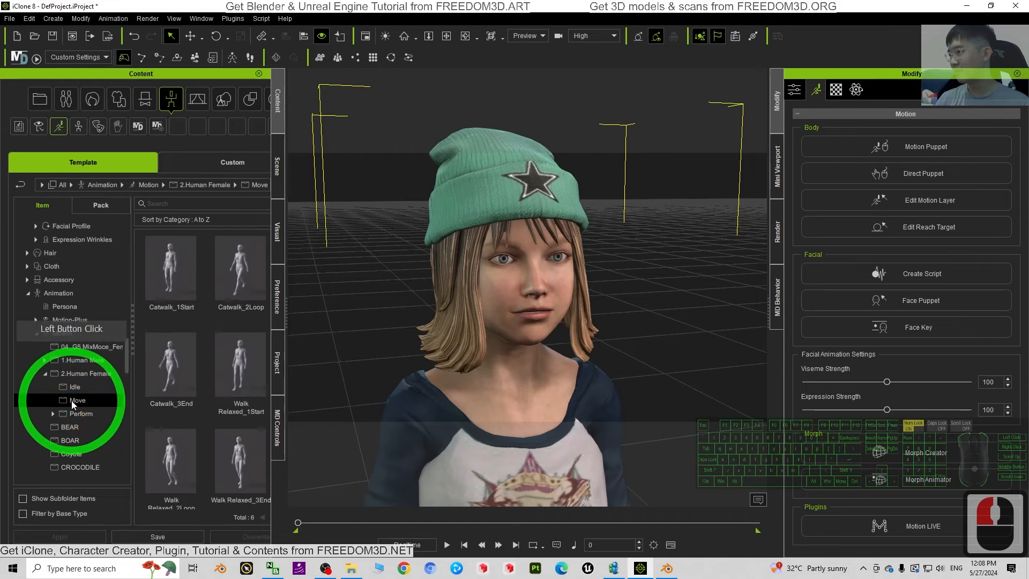
left_click(74, 387)
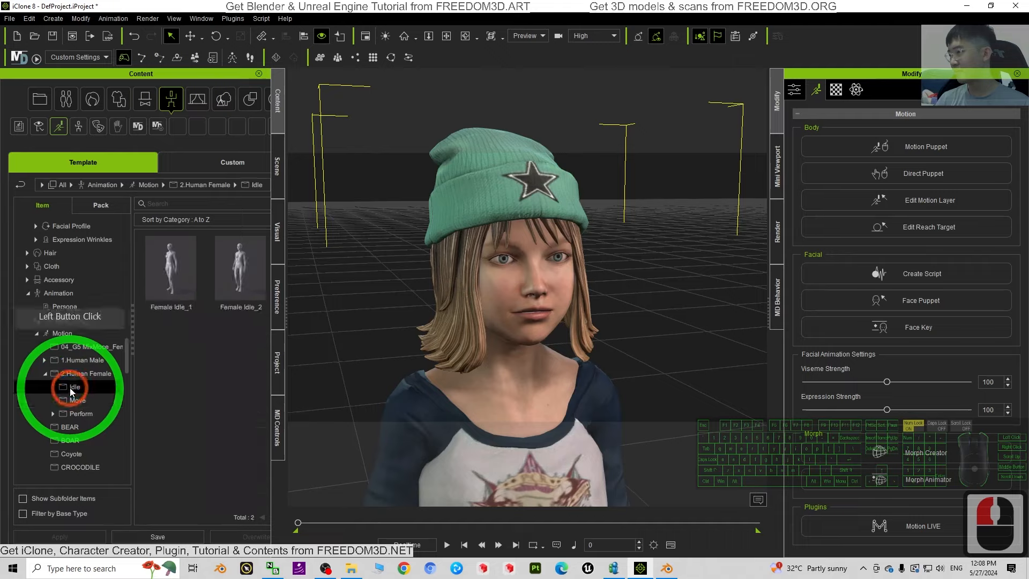
Apply the Female Idle_1 motion to the girl character at frame 0
scroll(654, 298, "down", 6)
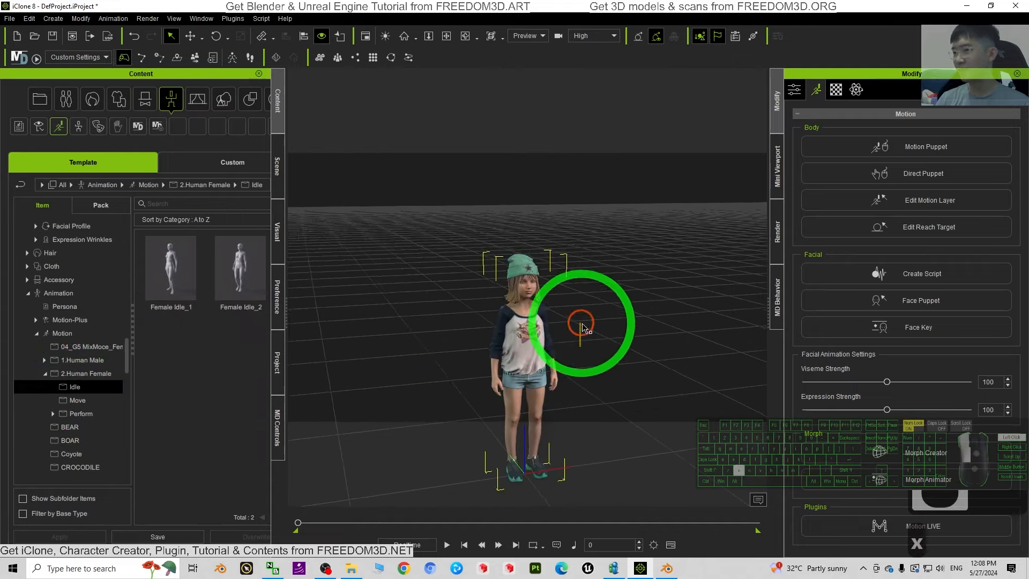
left_click(180, 295)
left_click_drag(180, 295, 712, 323)
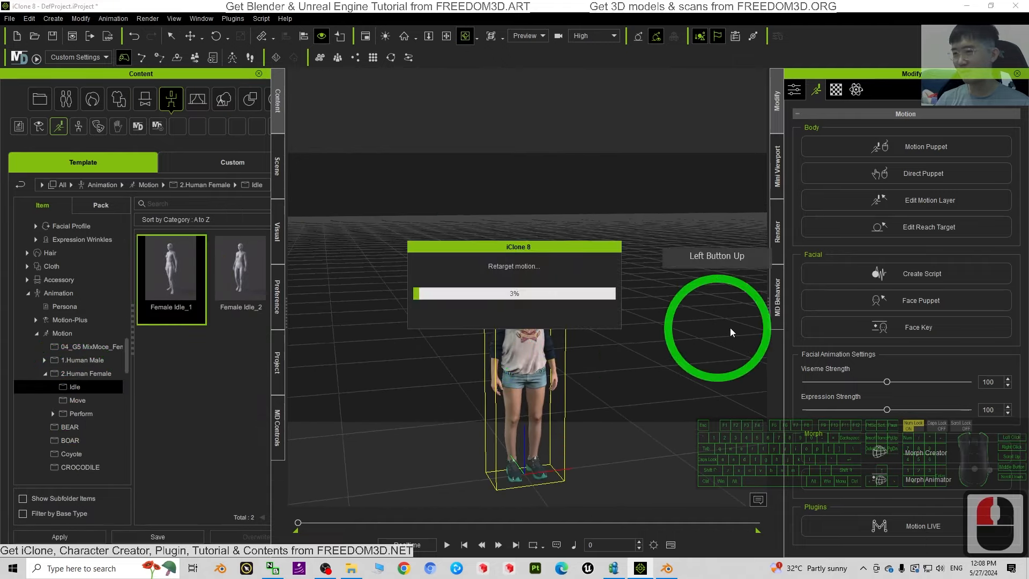
scroll(638, 321, "up", 5)
scroll(600, 358, "down", 4)
key("x")
key("c")
left_click_drag(599, 358, 520, 469)
scroll(602, 354, "up", 5)
key("x")
key("c")
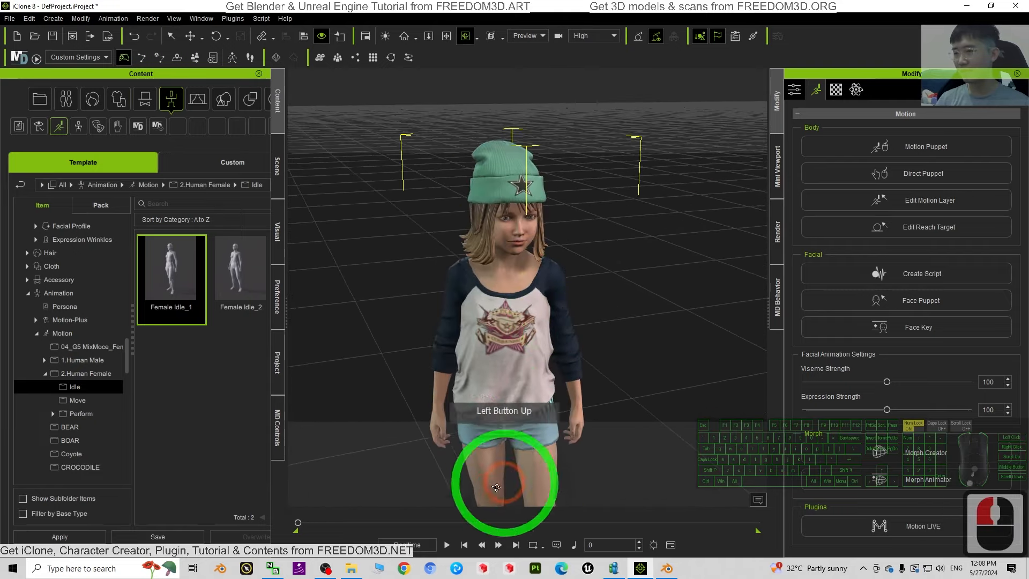
Play the animation to review the idle motion with the facial animation, and return to frame 0
left_click(447, 545)
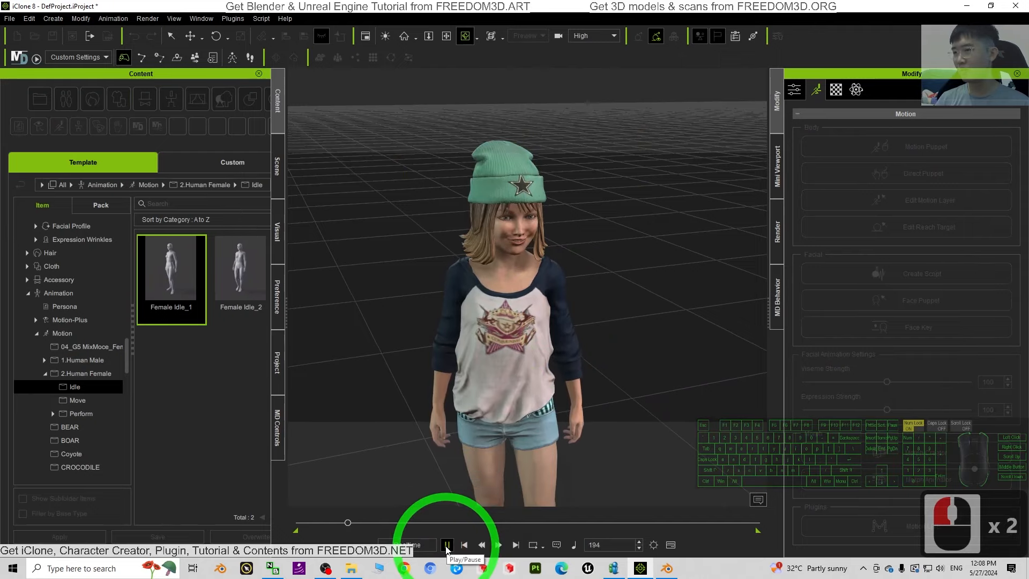
scroll(616, 351, "up", 3)
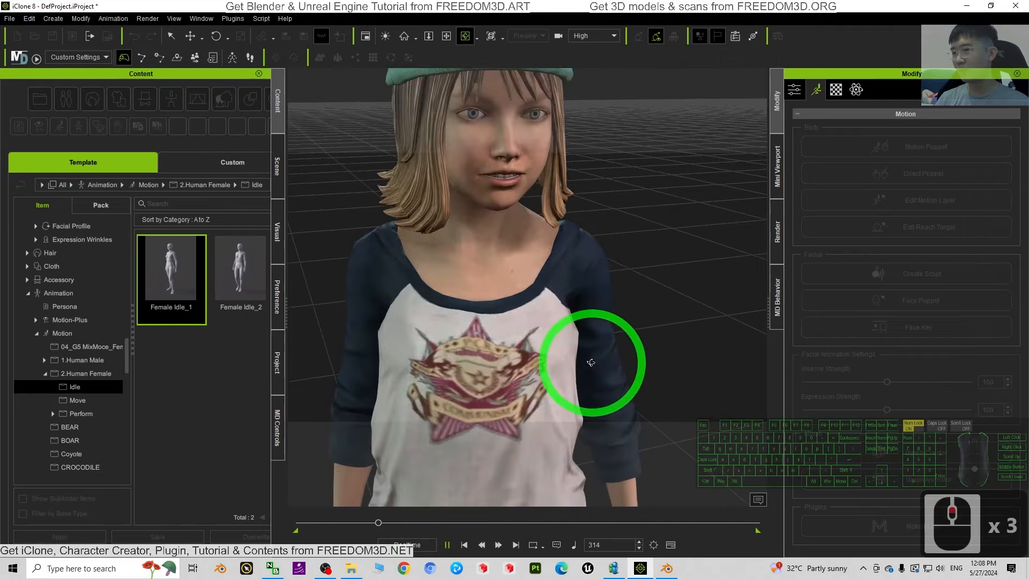
scroll(584, 360, "down", 2)
key("c")
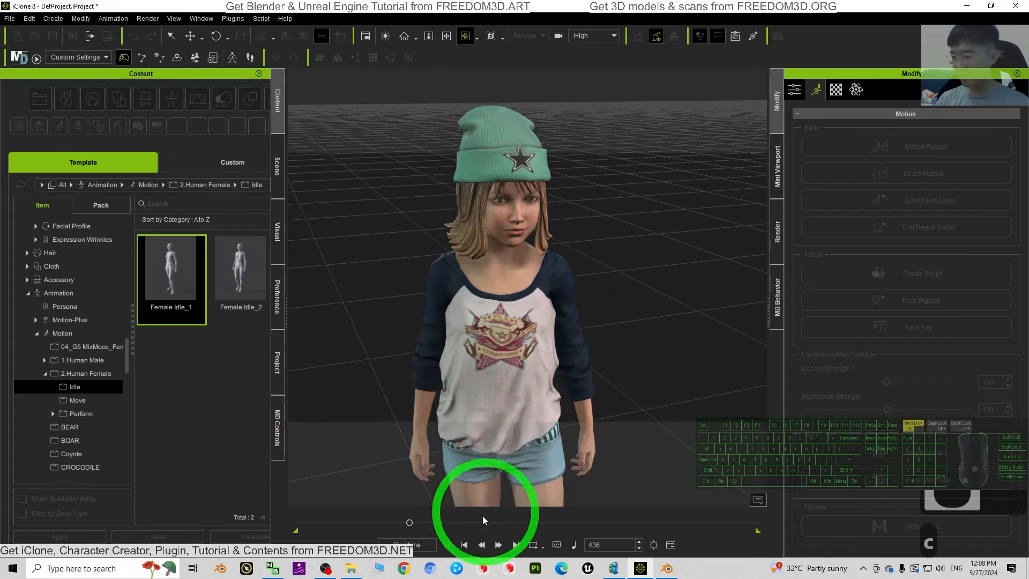
left_click(464, 544)
left_click(507, 300)
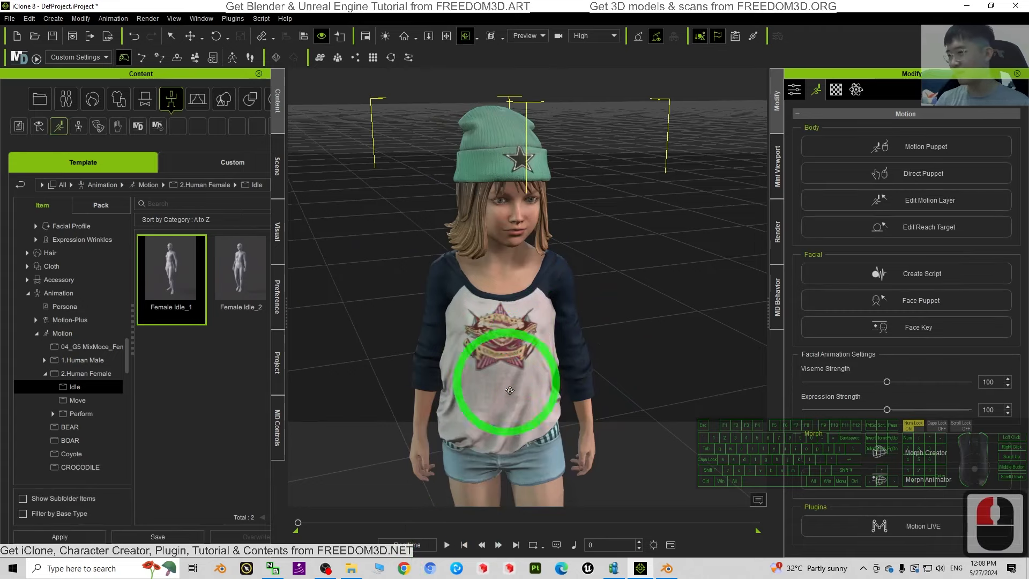
Apply the Change Pose motion from the 2.Human Female Perform folder to the character and play it back
left_click(79, 413)
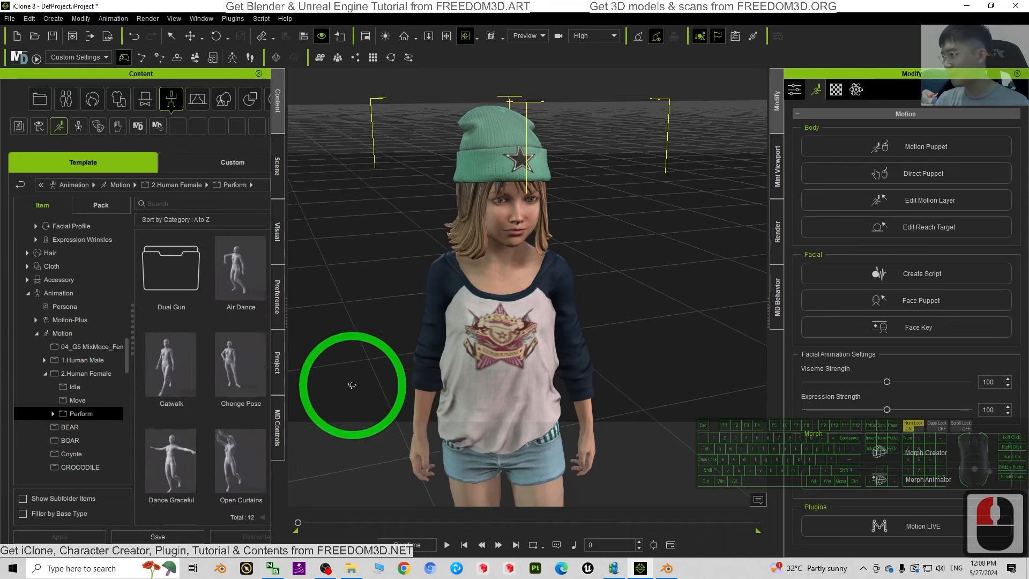
left_click_drag(241, 367, 506, 328)
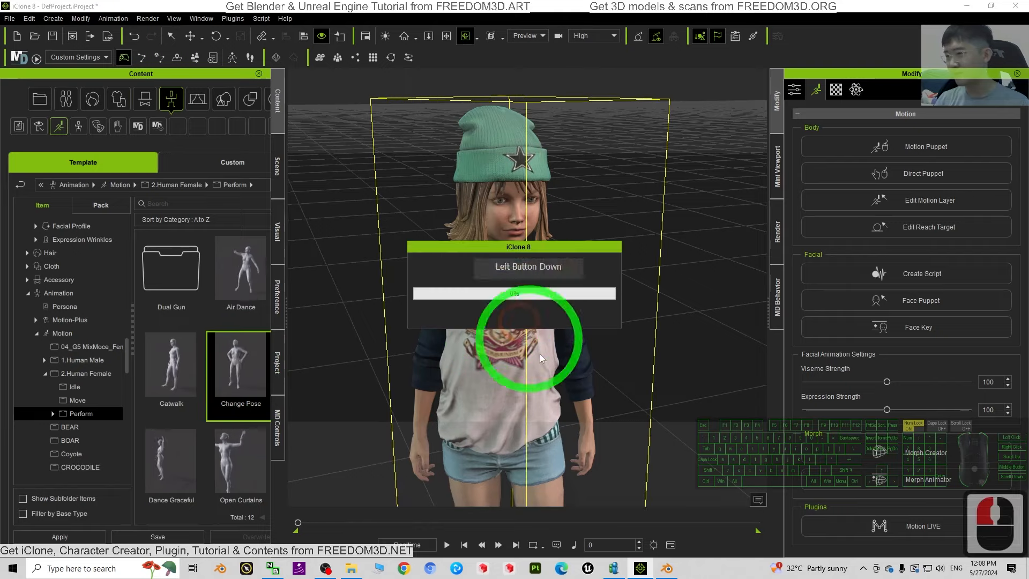
left_click(446, 544)
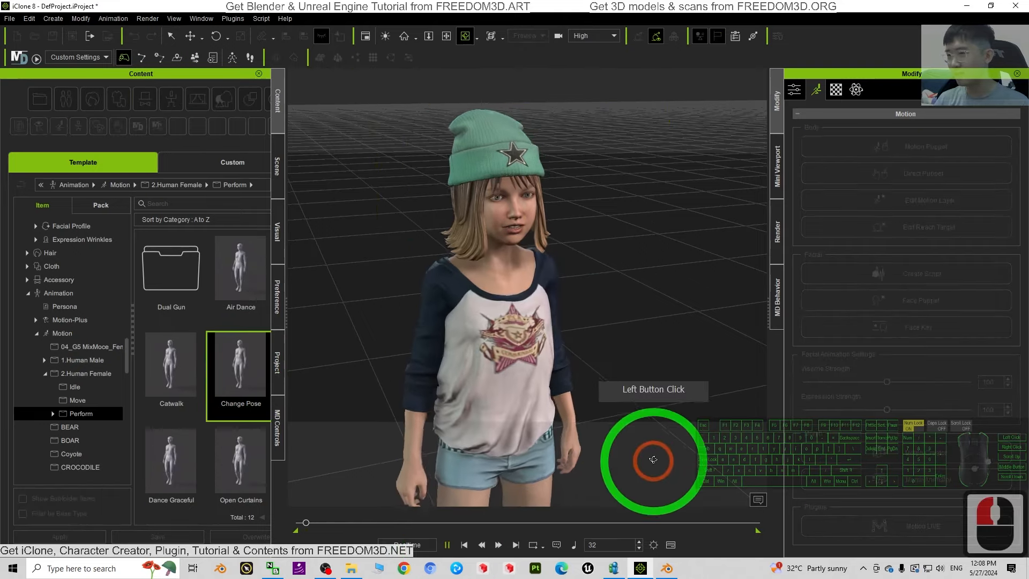
key("x")
key("c")
left_click_drag(555, 301, 622, 299)
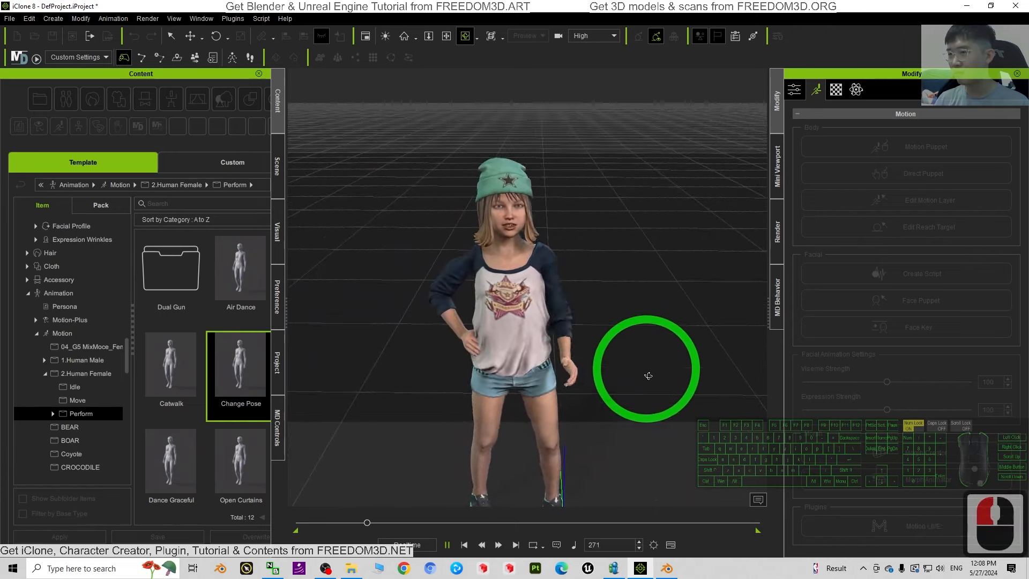
Stop playback at frame 374, shorten the playback range to end at about frame 377 and return to frame 0
left_click(447, 545)
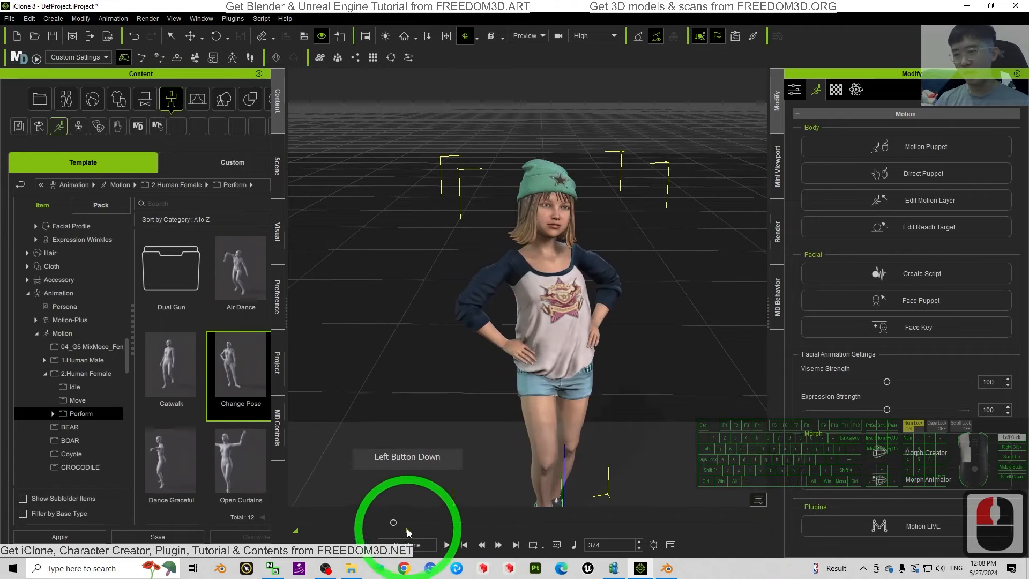
left_click_drag(397, 534, 394, 534)
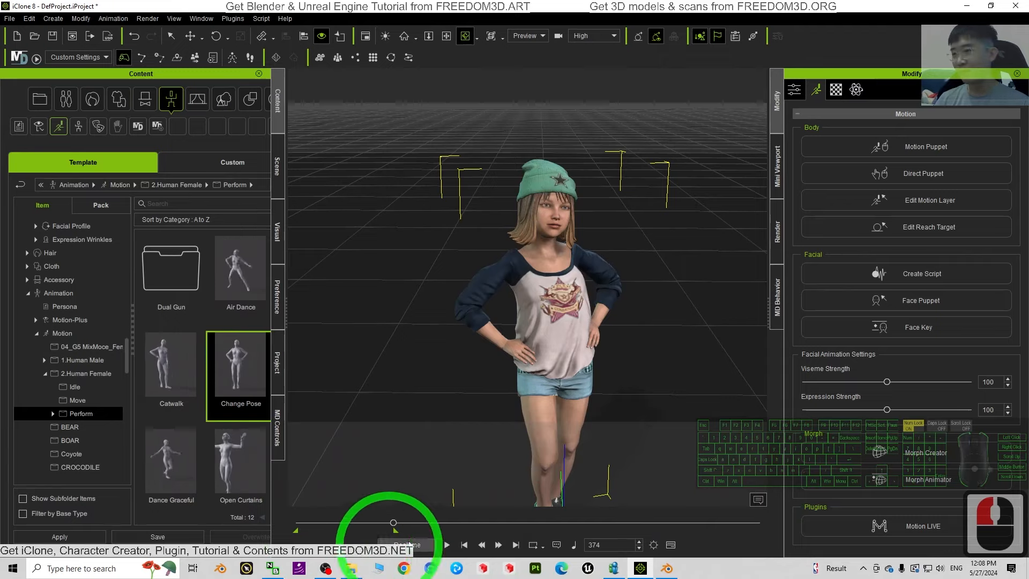
left_click(464, 544)
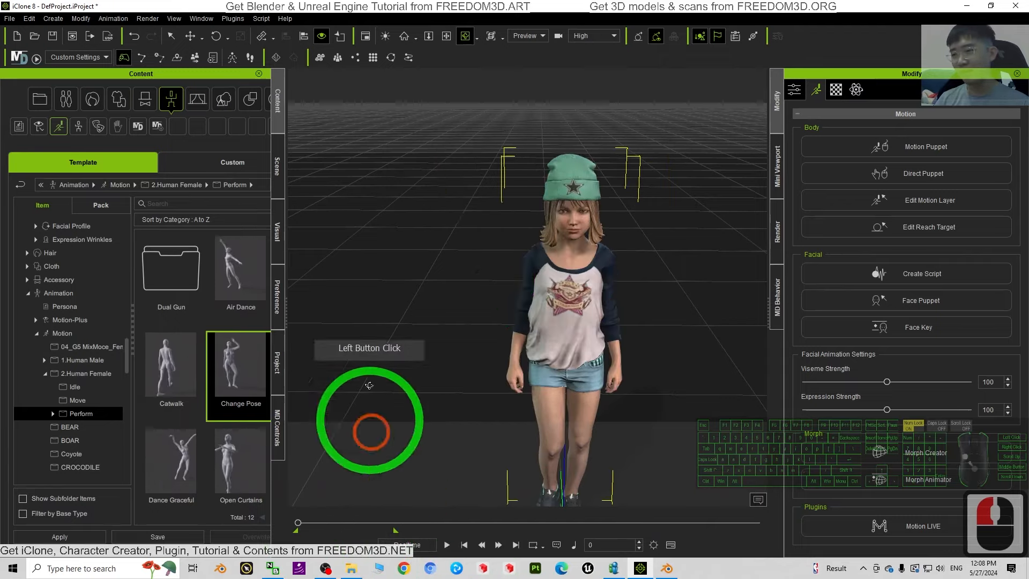
Minimize Blender, shrink the iClone window so the desktop is visible, and open the FBX export settings
left_click(638, 566)
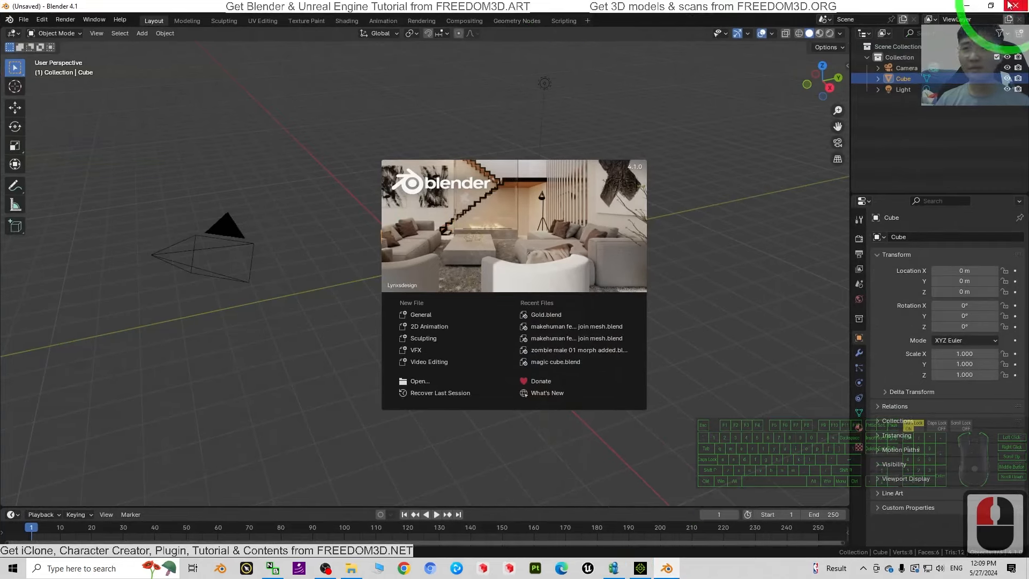
left_click(962, 7)
left_click_drag(551, 7, 616, 27)
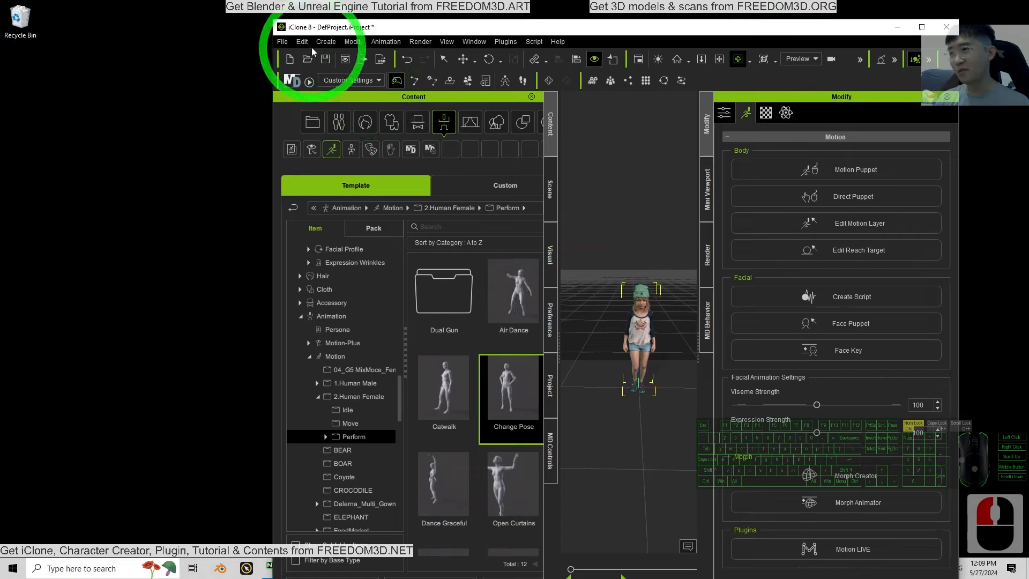
left_click(283, 42)
left_click(317, 129)
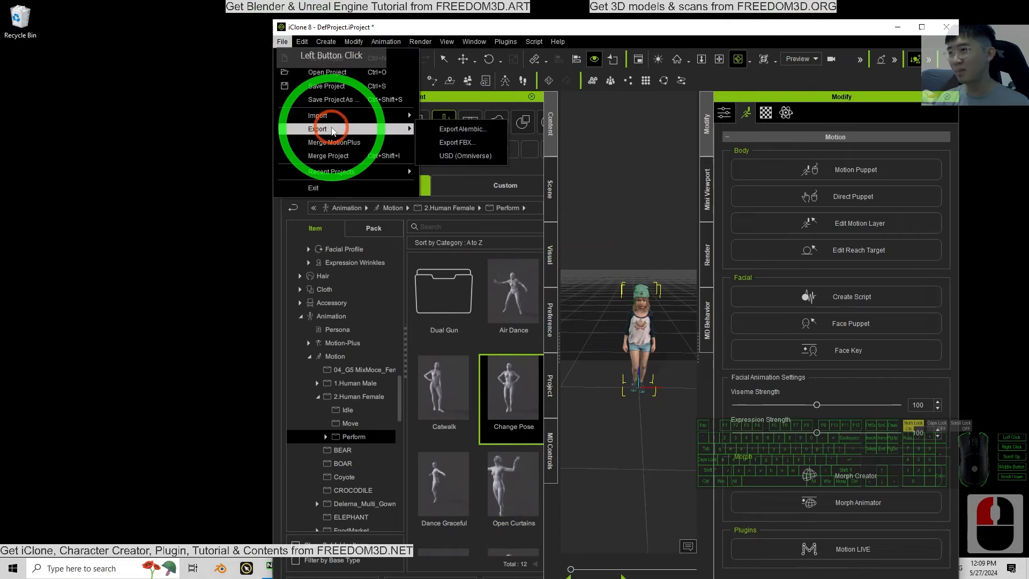
left_click(482, 144)
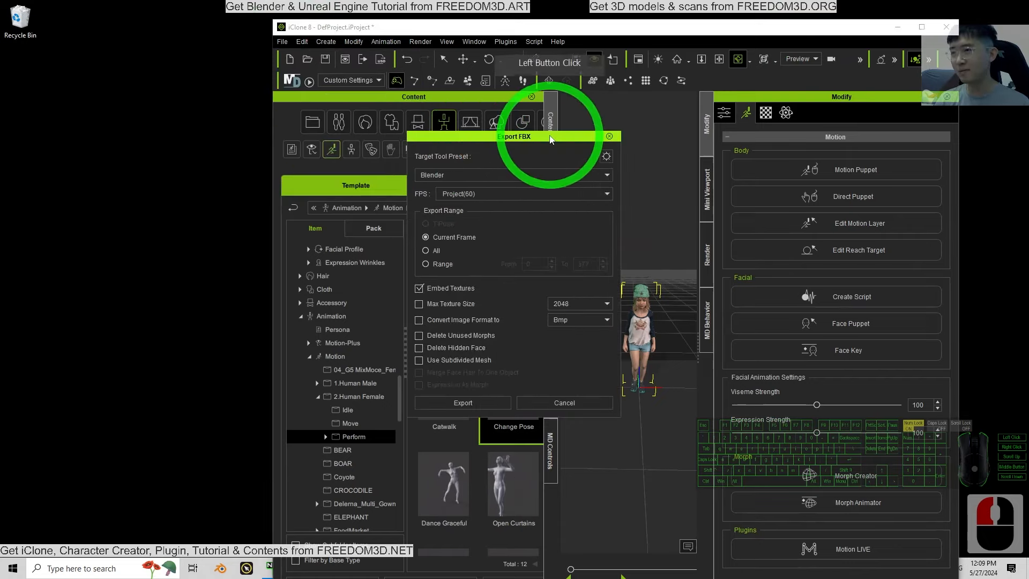
Configure the FBX export with the Blender preset, 24 FPS and a frame range from 0 to 377
left_click_drag(549, 134, 464, 136)
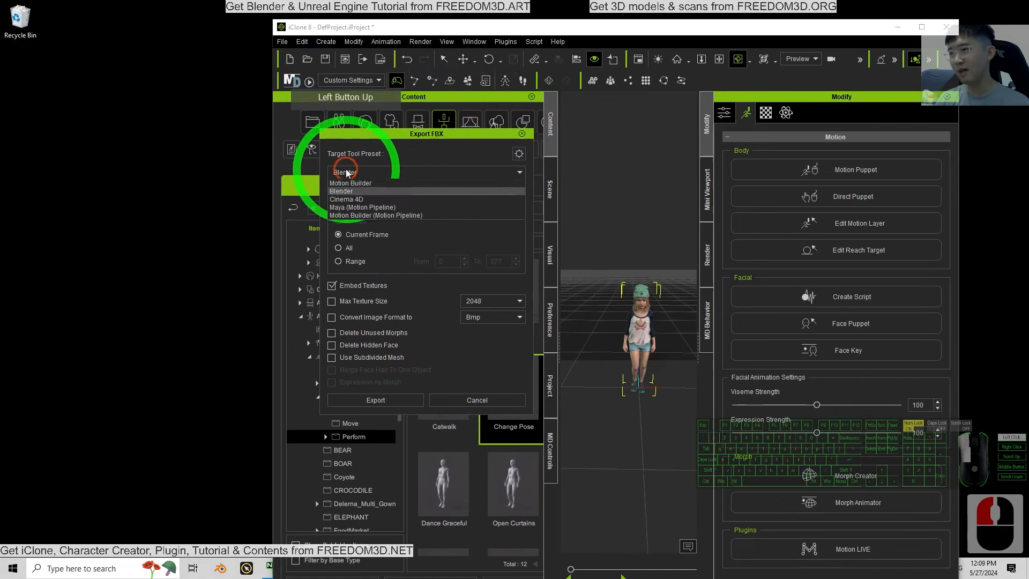
left_click(350, 224)
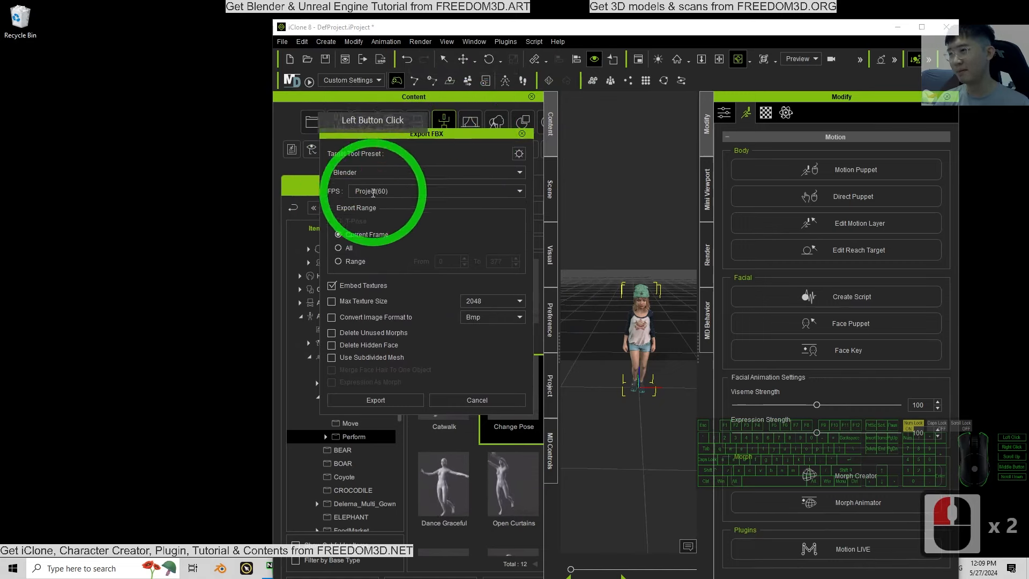
left_click(518, 195)
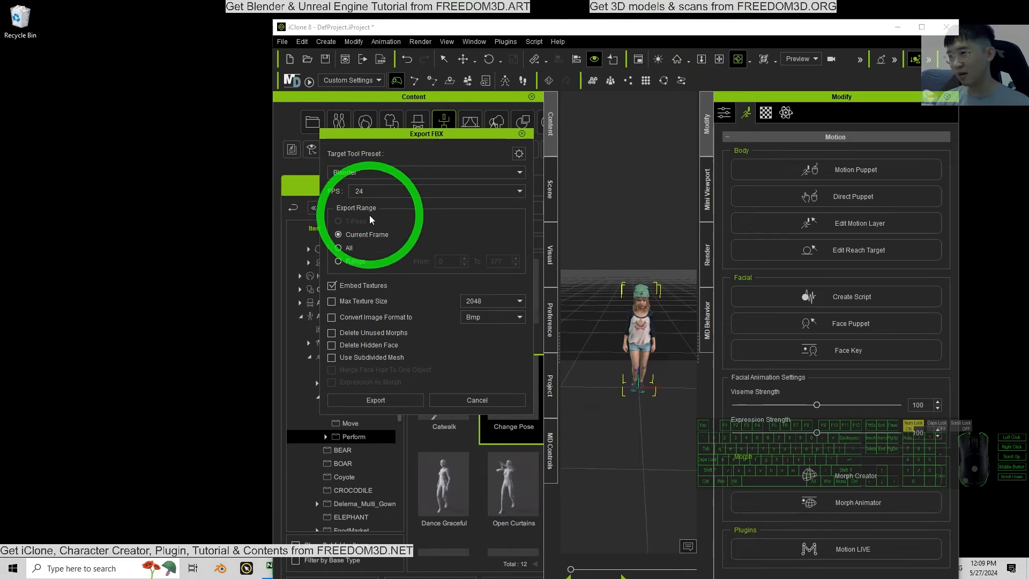
left_click(338, 261)
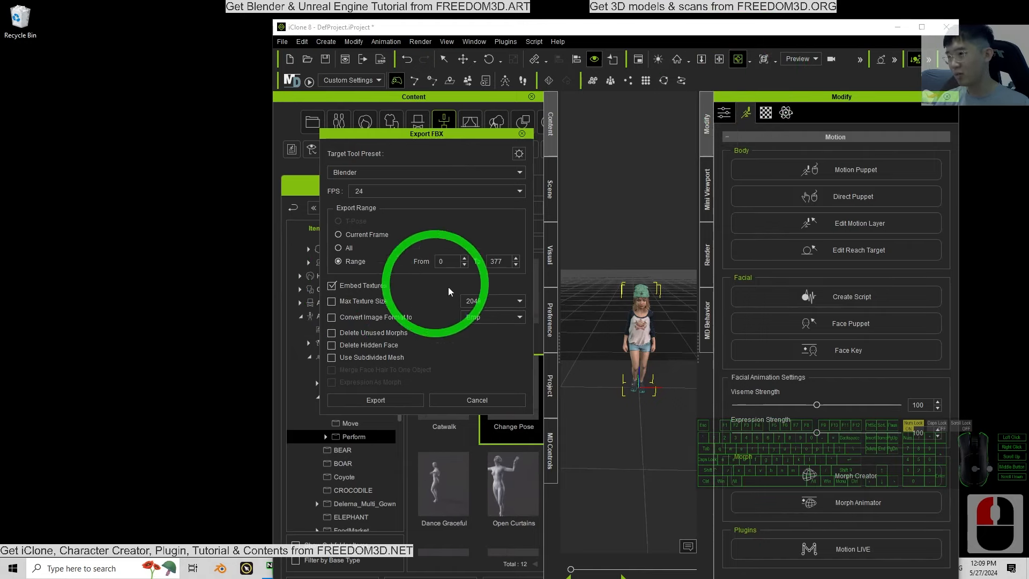
Export the character to the Desktop as model01.fbx
left_click(369, 403)
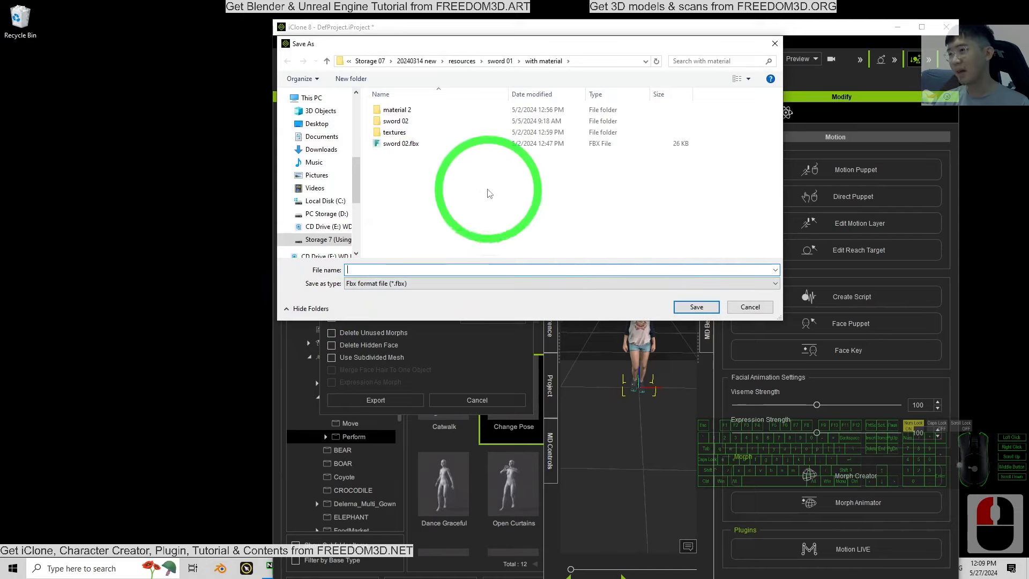
left_click(310, 127)
left_click(354, 289)
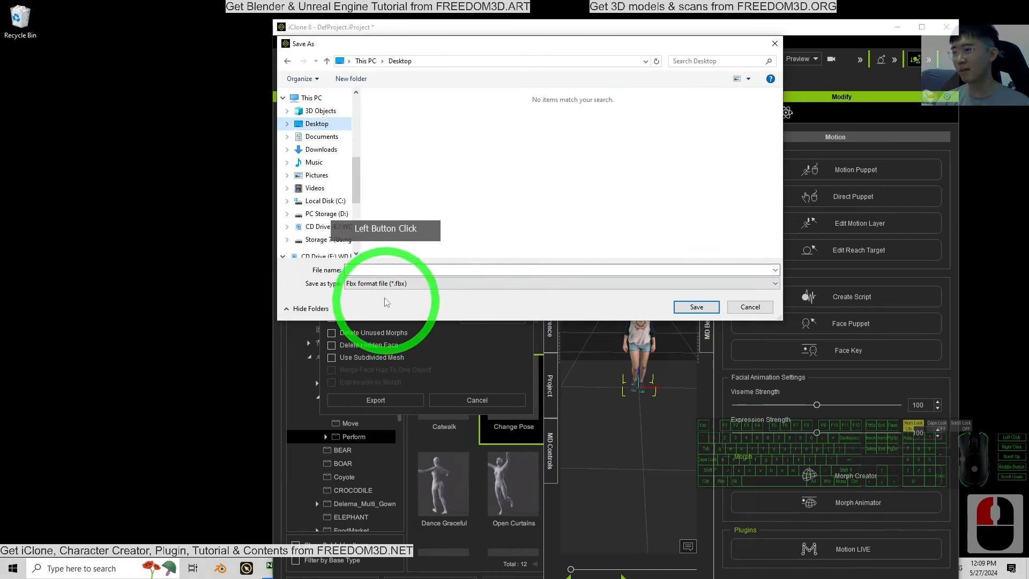
left_click(372, 271)
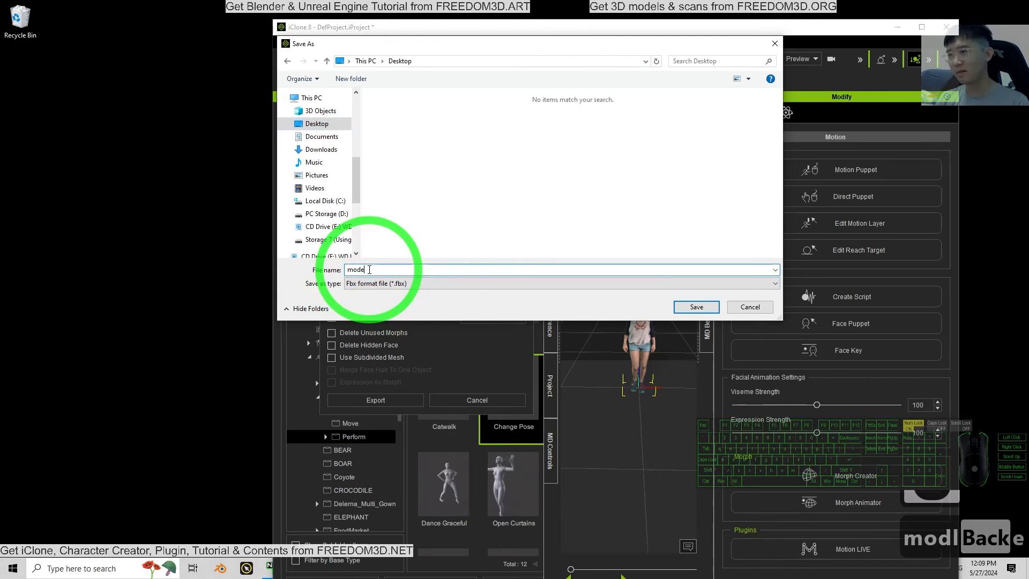
left_click(695, 303)
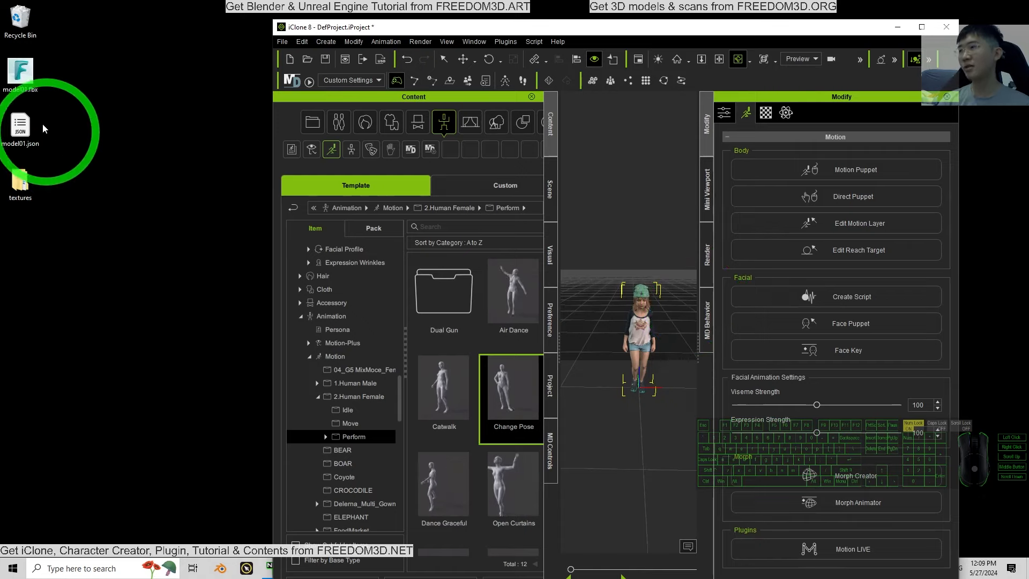
Switch to Blender, dismiss the splash screen and delete all default objects from the scene
left_click(20, 73)
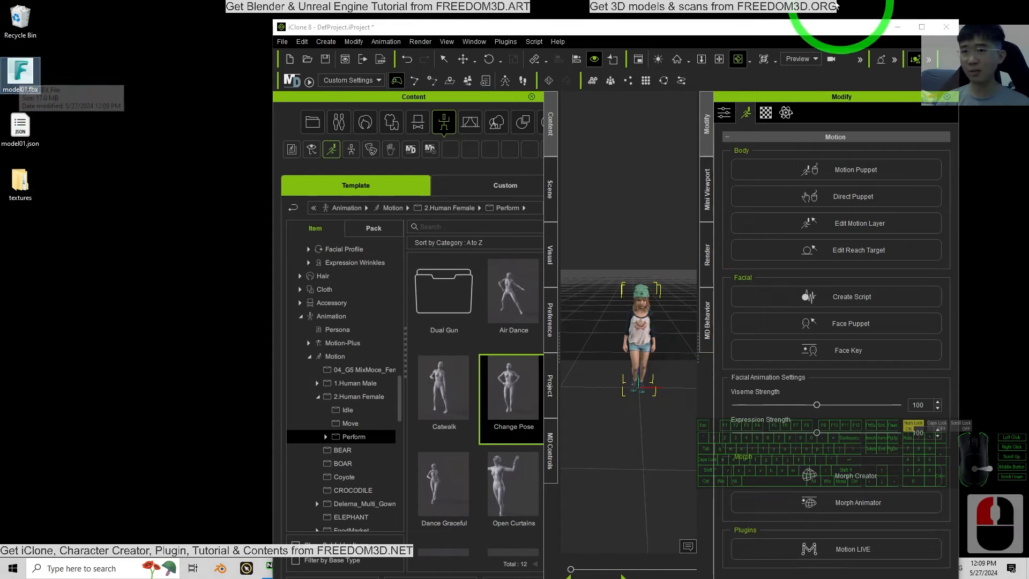
left_click(897, 27)
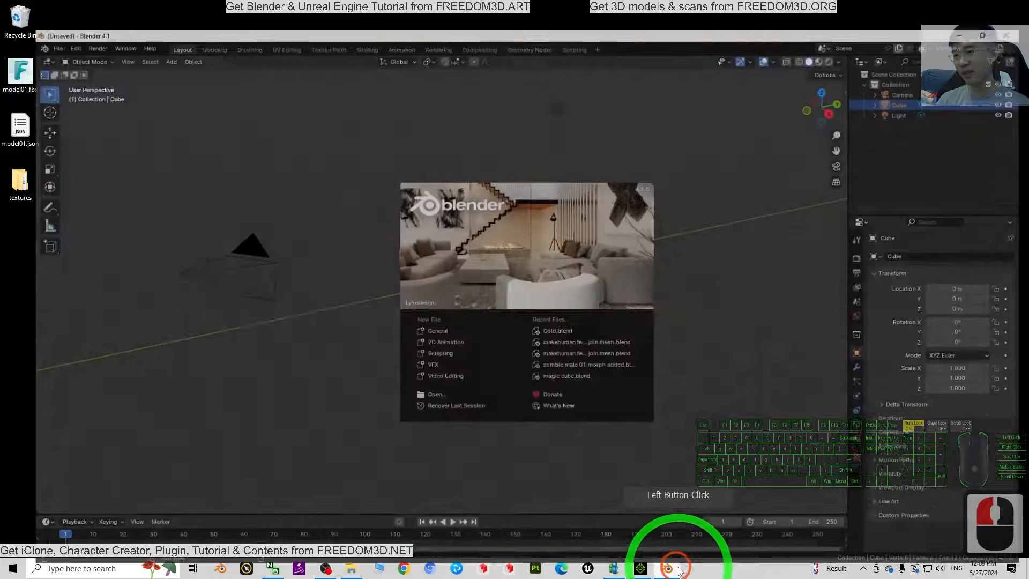
left_click(590, 397)
left_click(747, 321)
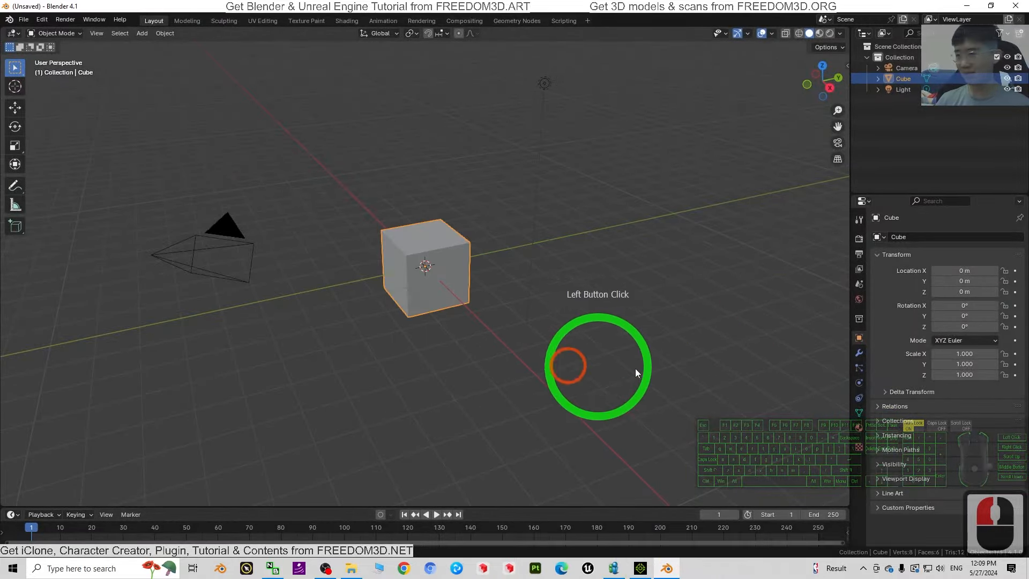
double_click(695, 365)
key("a")
key("Delete")
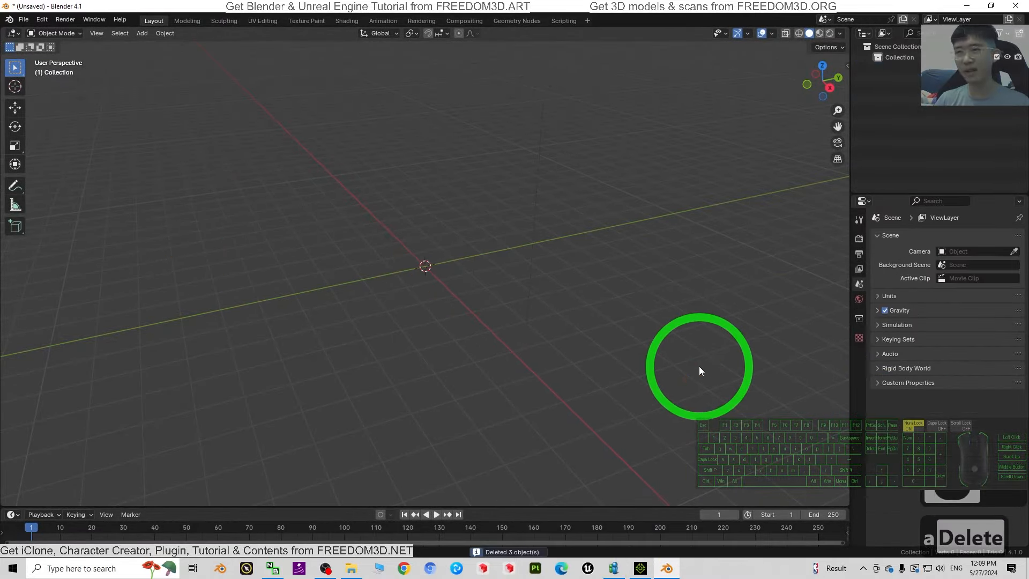
Import model01.fbx from the Desktop into the empty scene
left_click(23, 19)
left_click(59, 172)
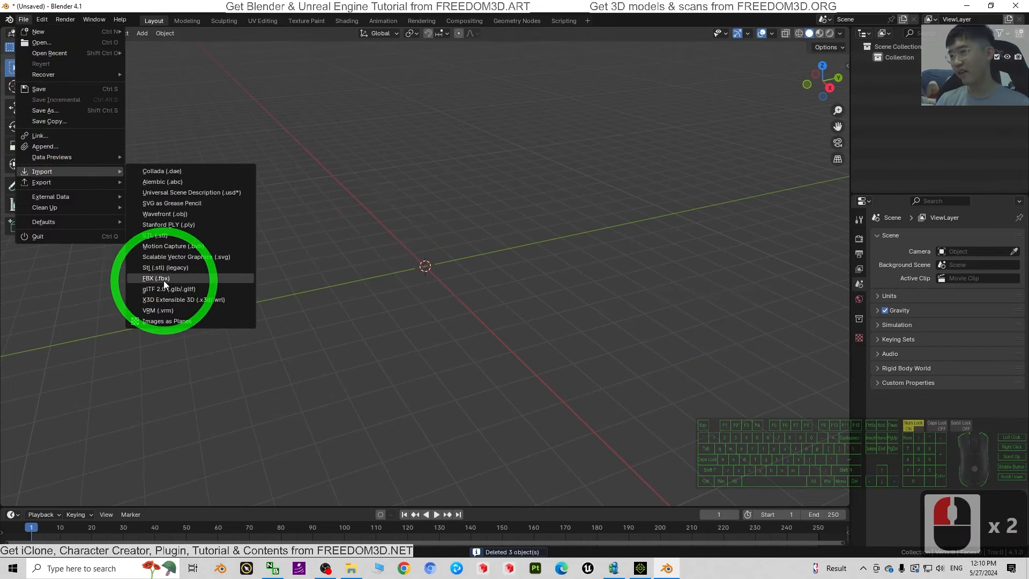
left_click(163, 278)
left_click(264, 206)
left_click(387, 189)
left_click(390, 189)
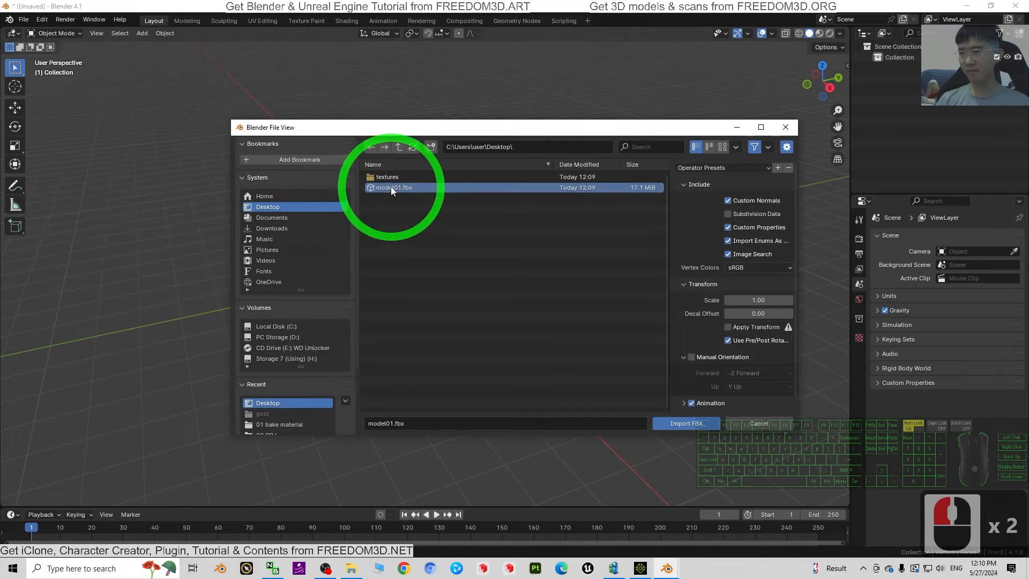
double_click(391, 187)
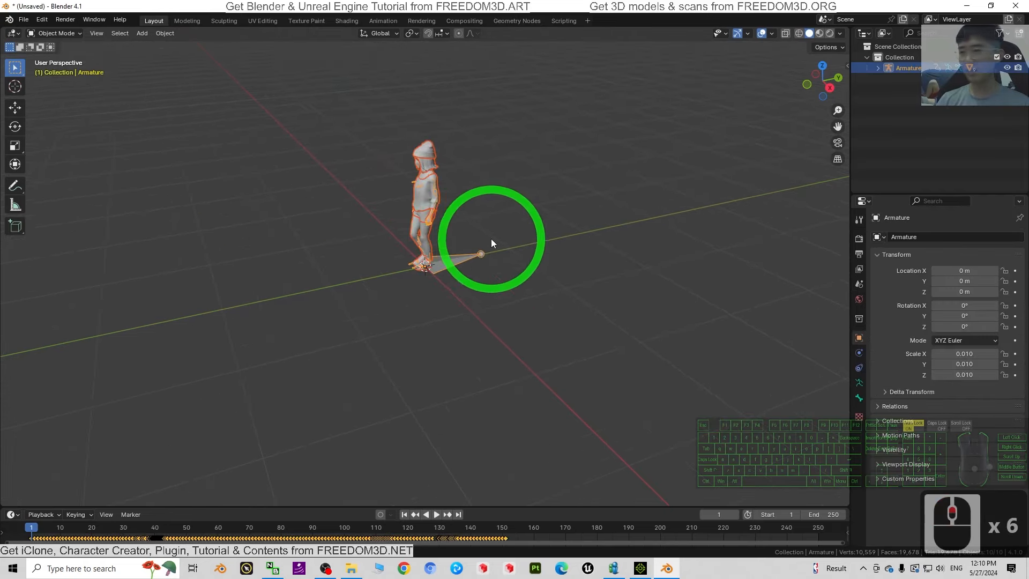
View the imported character full-length from the front
scroll(490, 239, "up", 3)
middle_click_drag(515, 221, 603, 284)
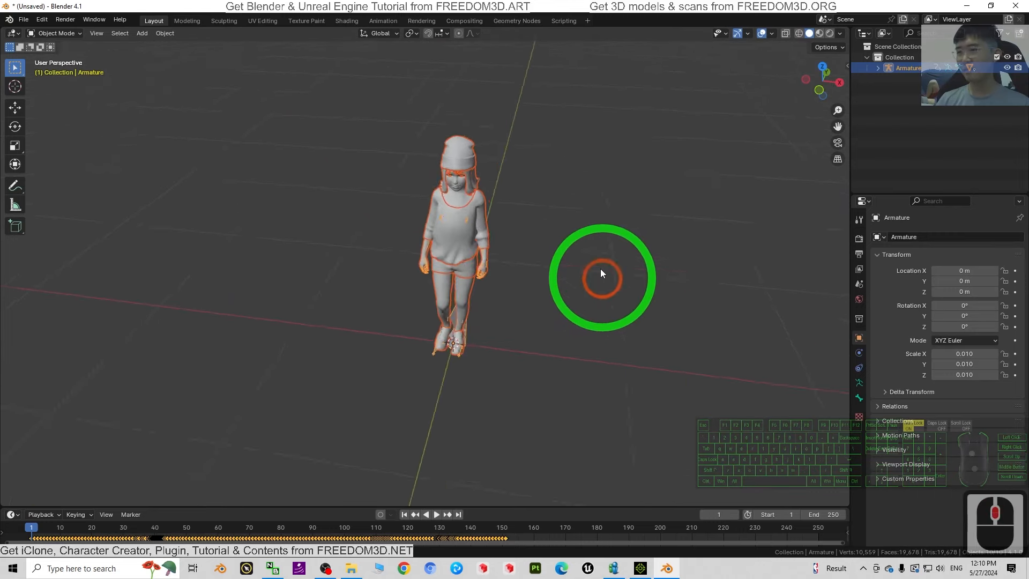
scroll(603, 284, "up", 3)
scroll(598, 259, "down", 1)
key("x")
middle_click_drag(630, 241, 596, 329, "shift")
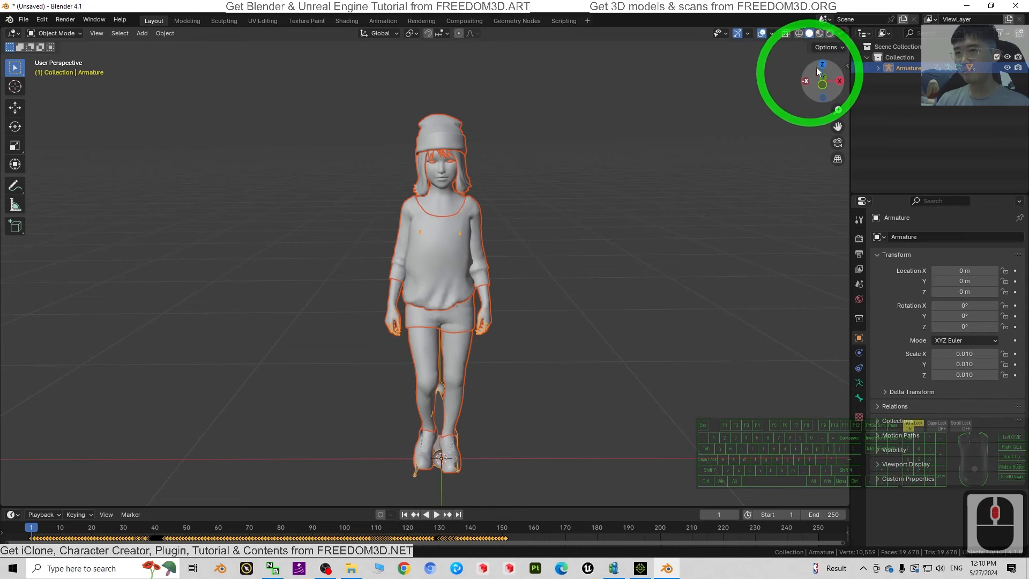
Display the character in Material Preview shading and open the sleeved top's material settings
left_click(819, 33)
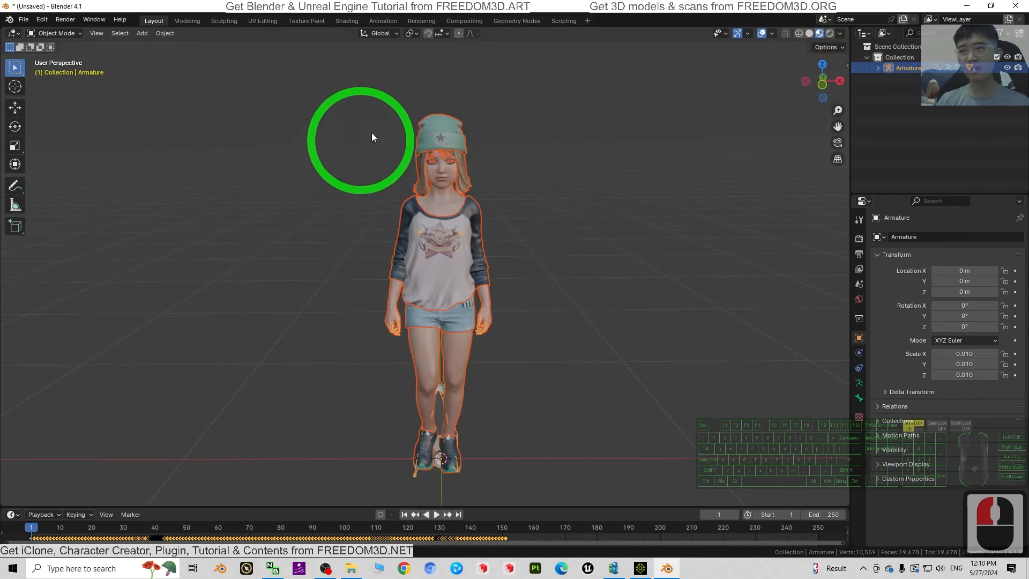
scroll(545, 178, "up", 2)
left_click(651, 197)
left_click(436, 230)
middle_click_drag(377, 231, 432, 152)
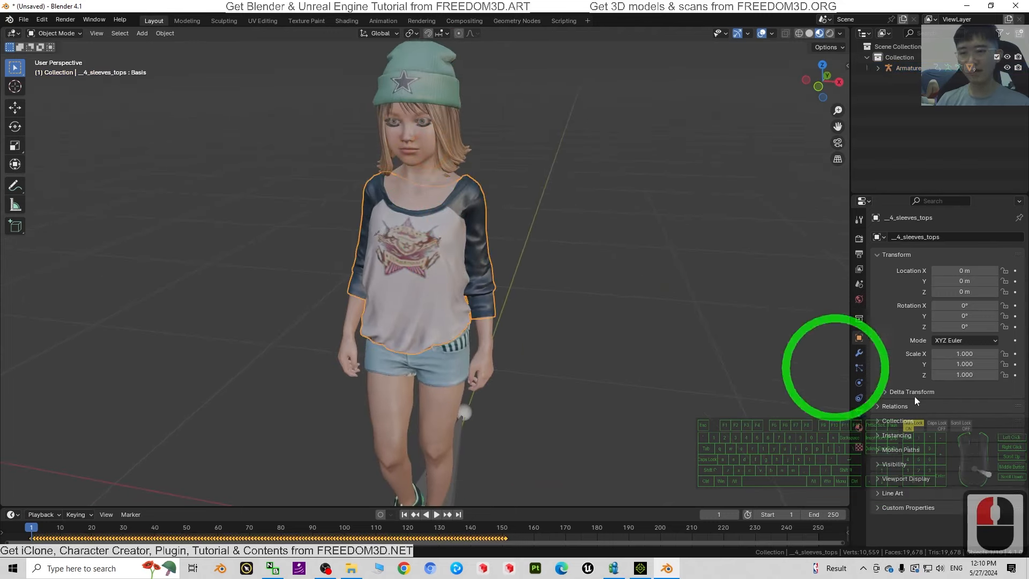
left_click(857, 427)
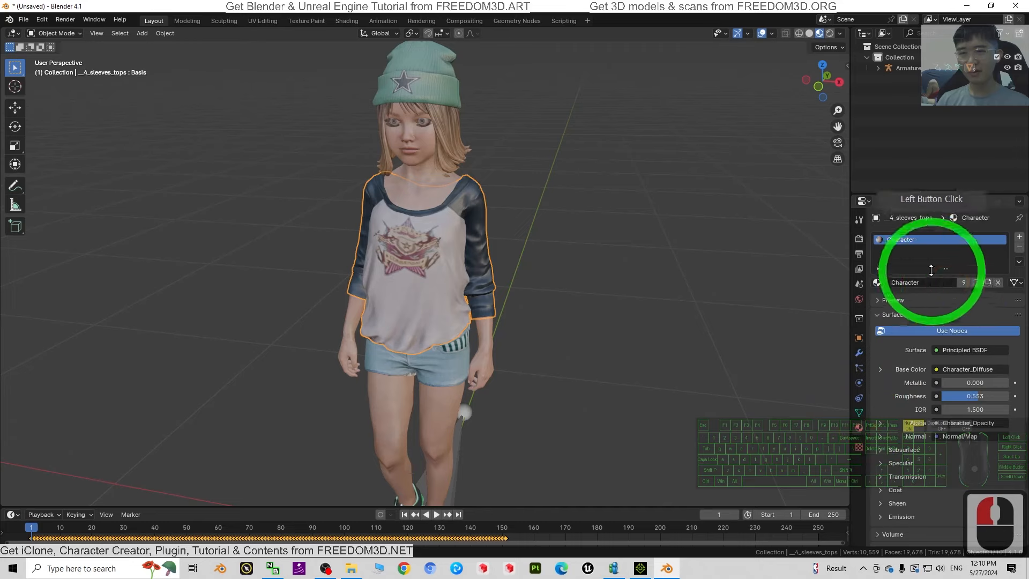
scroll(959, 367, "down", 13)
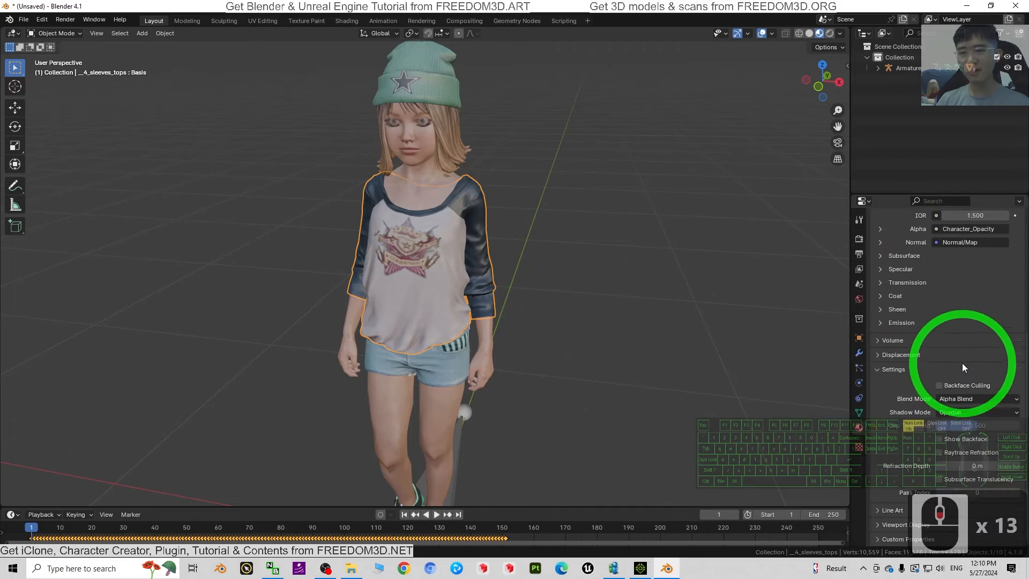
Try the Alpha Clip blend mode on the sleeved top's material
left_click(965, 399)
left_click(969, 397)
left_click(969, 399)
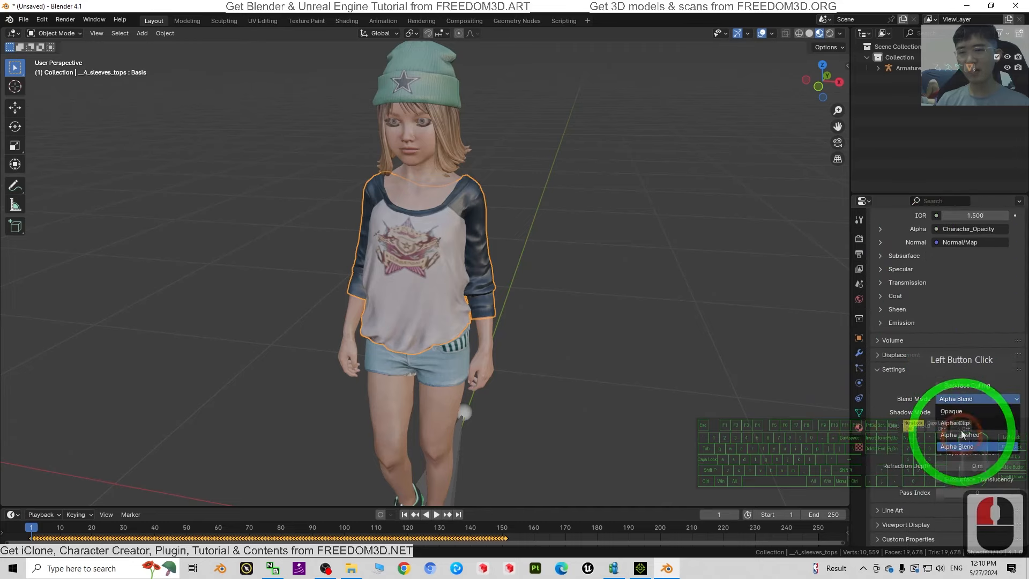
left_click(960, 426)
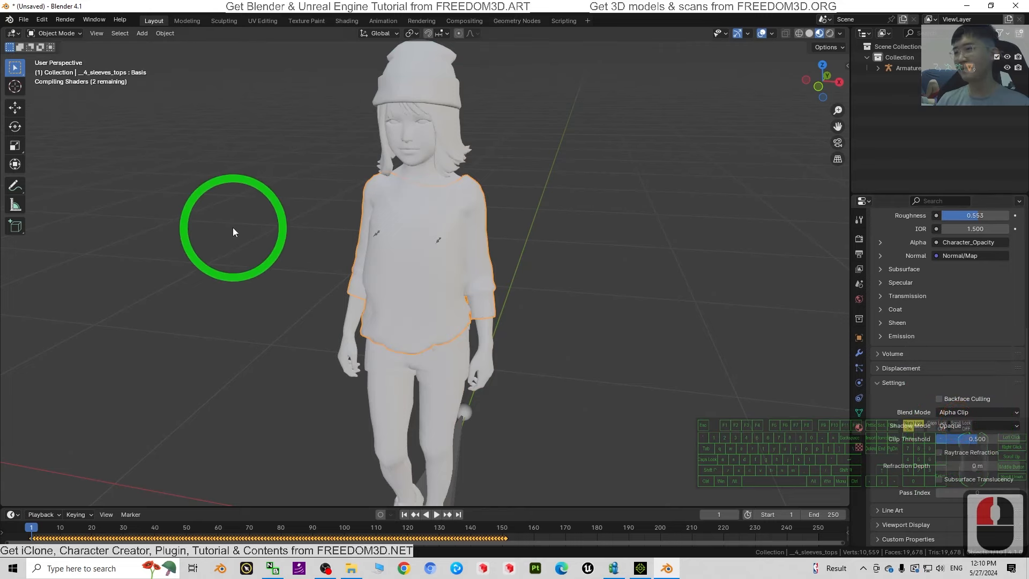
scroll(359, 122, "up", 2)
scroll(557, 185, "down", 1)
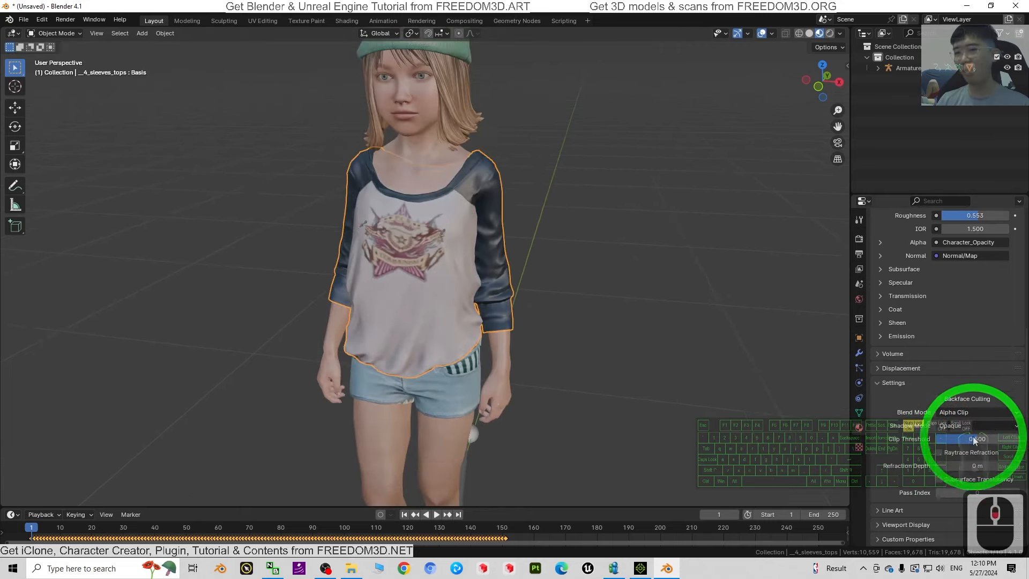
Set the sleeved top's material to the Alpha Hashed blend mode and the Alpha Clip shadow mode
left_click(960, 414)
left_click(960, 425)
left_click(394, 155)
left_click(416, 85)
left_click(961, 425)
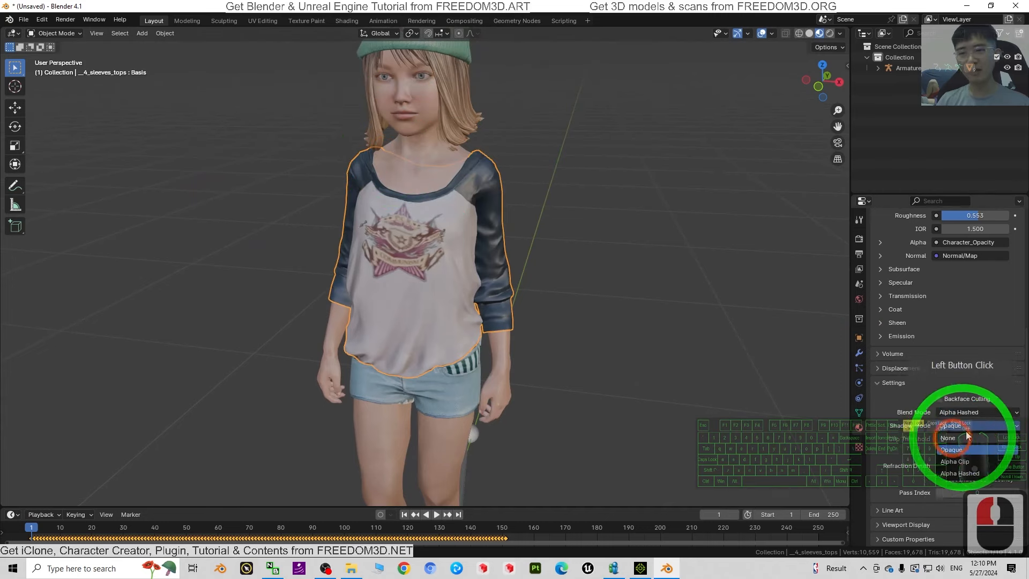
left_click(949, 461)
Play the character's animation to check its motion and face, stop it and return to the first frame
scroll(587, 360, "down", 2)
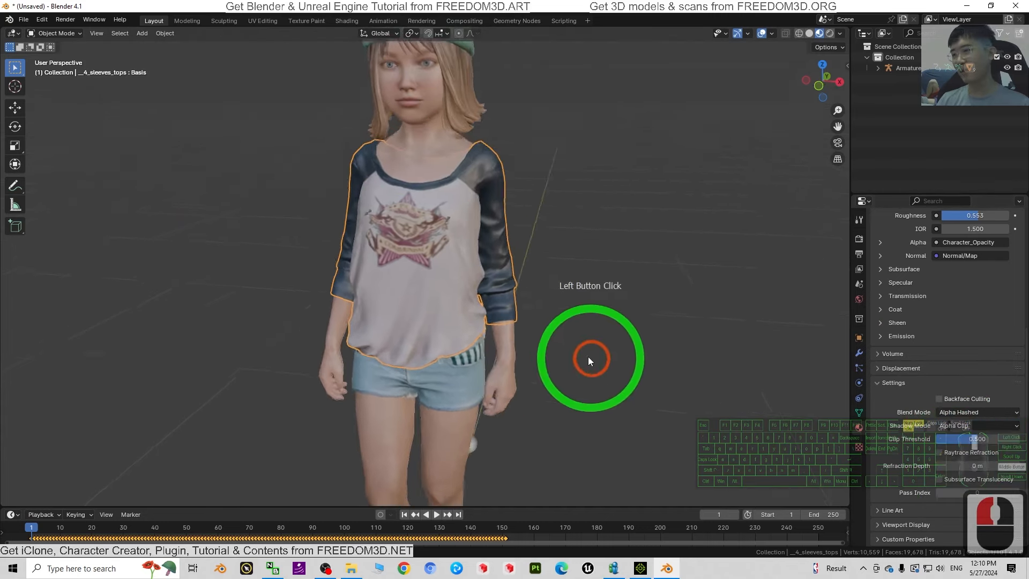
left_click(436, 514)
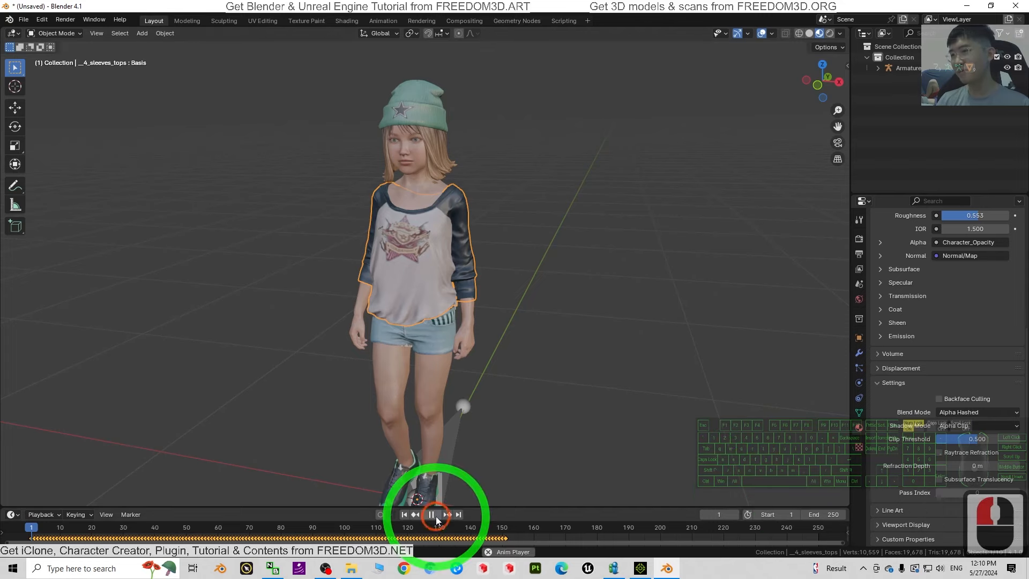
scroll(337, 229, "up", 1)
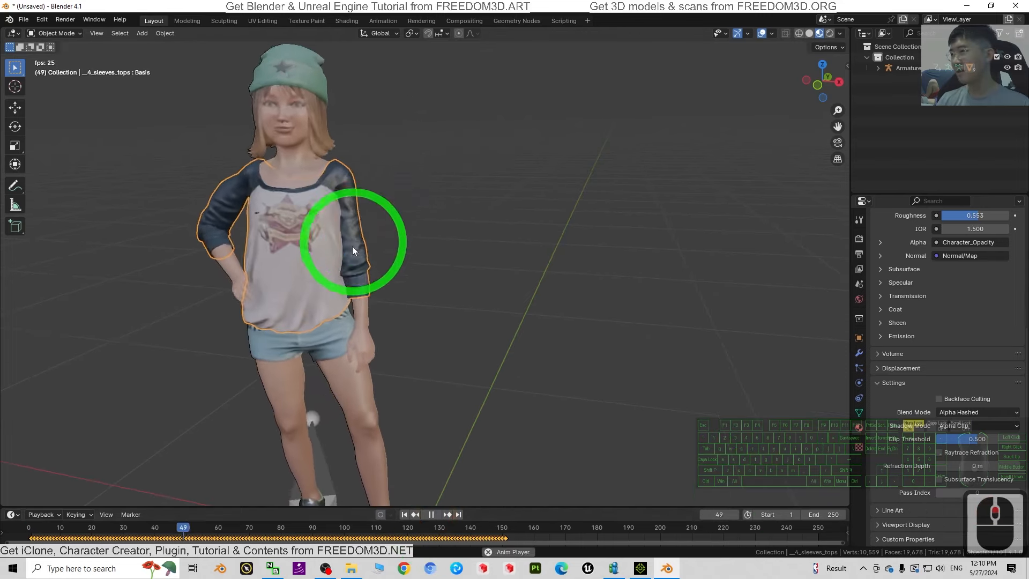
scroll(328, 128, "up", 2)
middle_click_drag(349, 134, 526, 234, "shift")
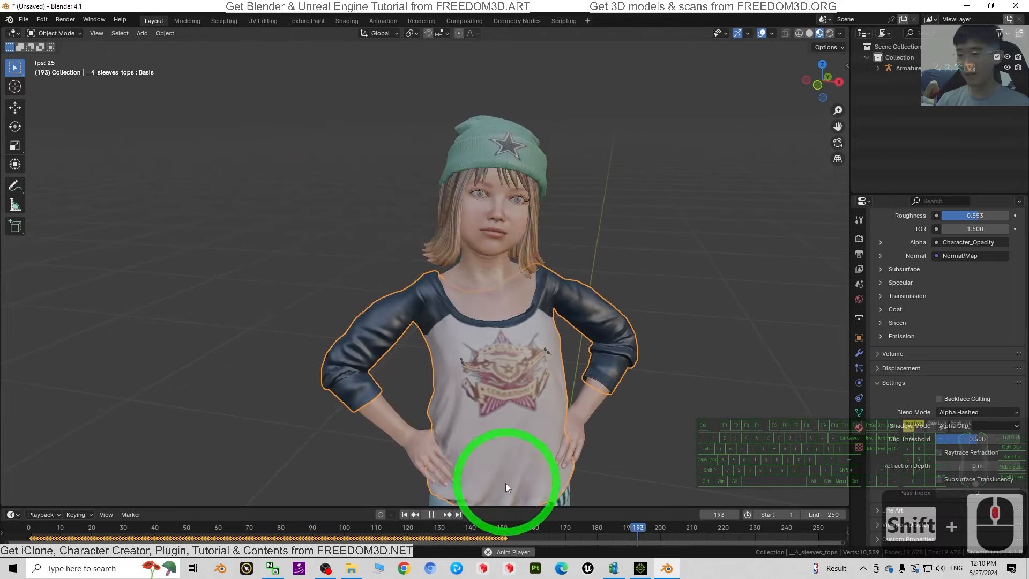
left_click(431, 514)
left_click(404, 514)
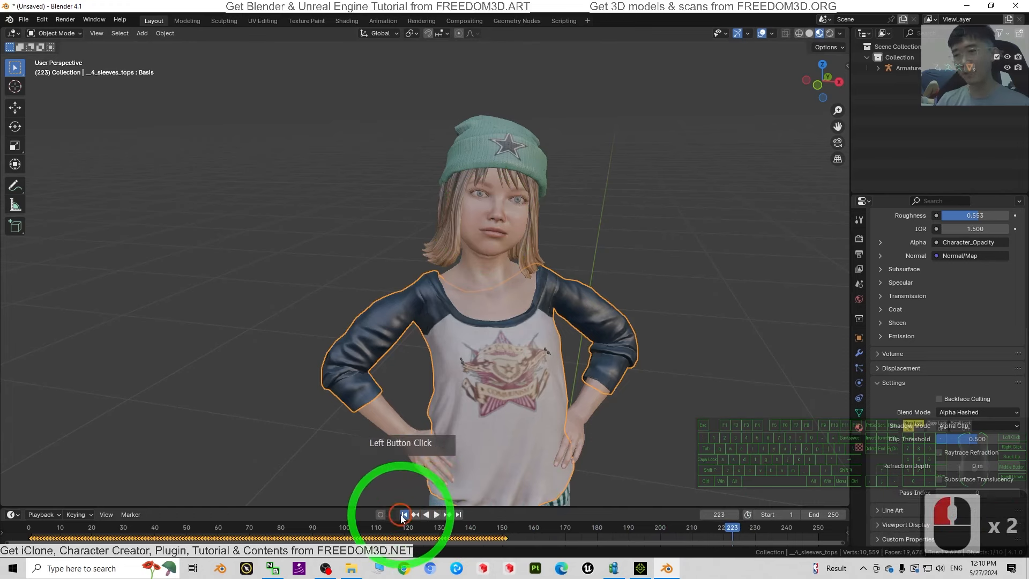
left_click(470, 296)
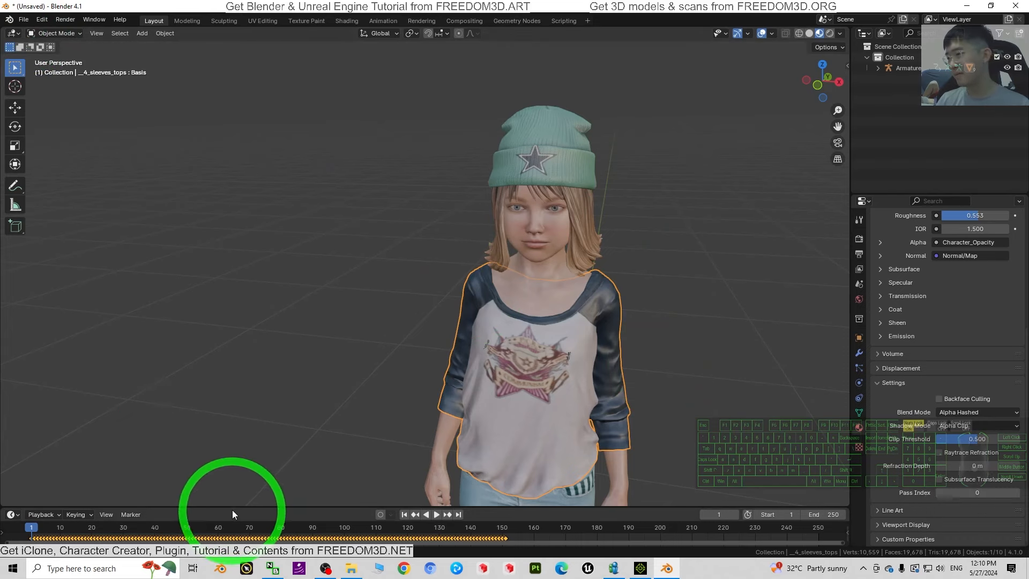
Enlarge the timeline area, split it into two stacked areas and turn the upper one into a Video Sequencer
left_click_drag(236, 507, 244, 281)
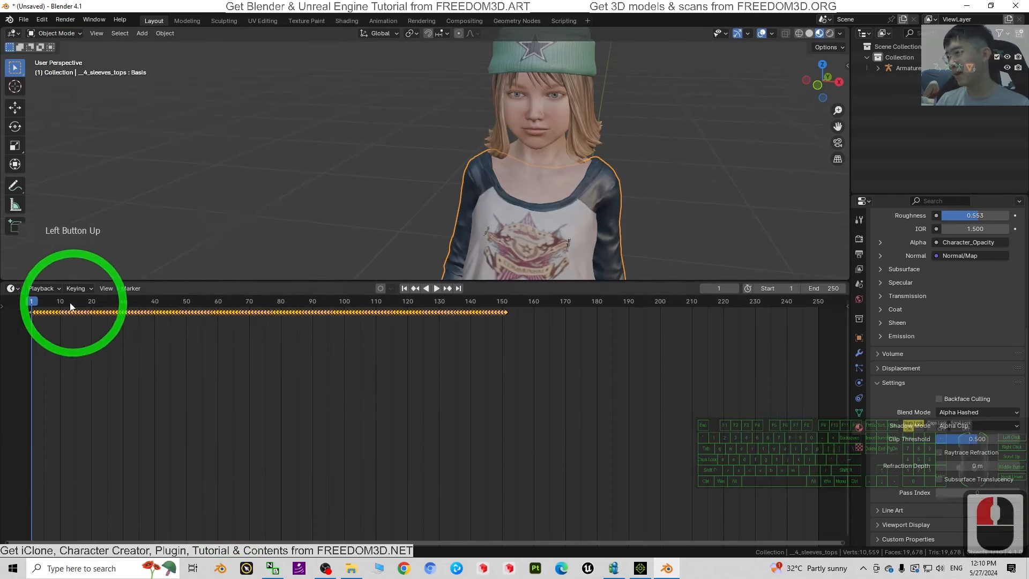
left_click_drag(2, 287, 11, 483)
left_click(11, 288)
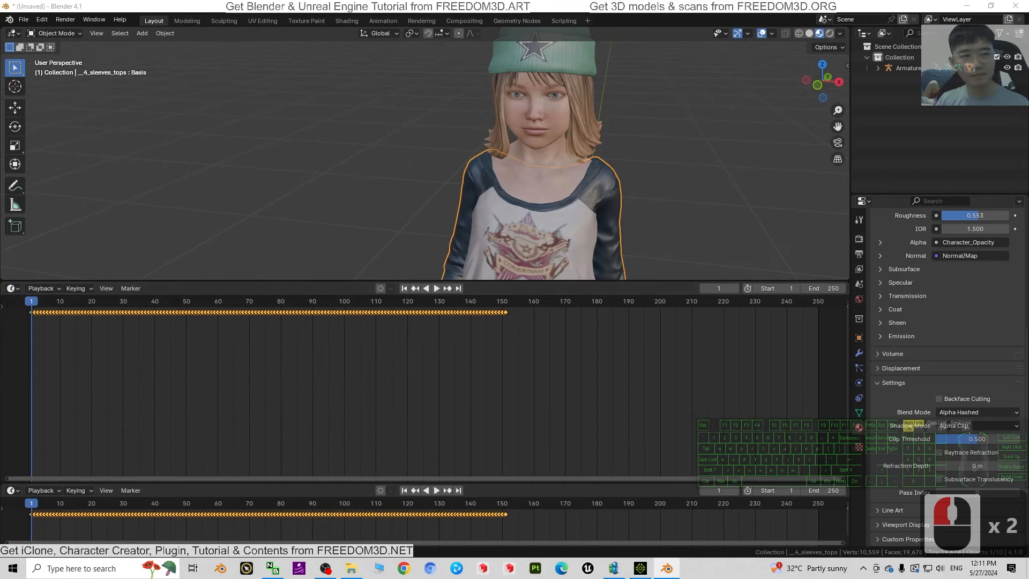
left_click(10, 288)
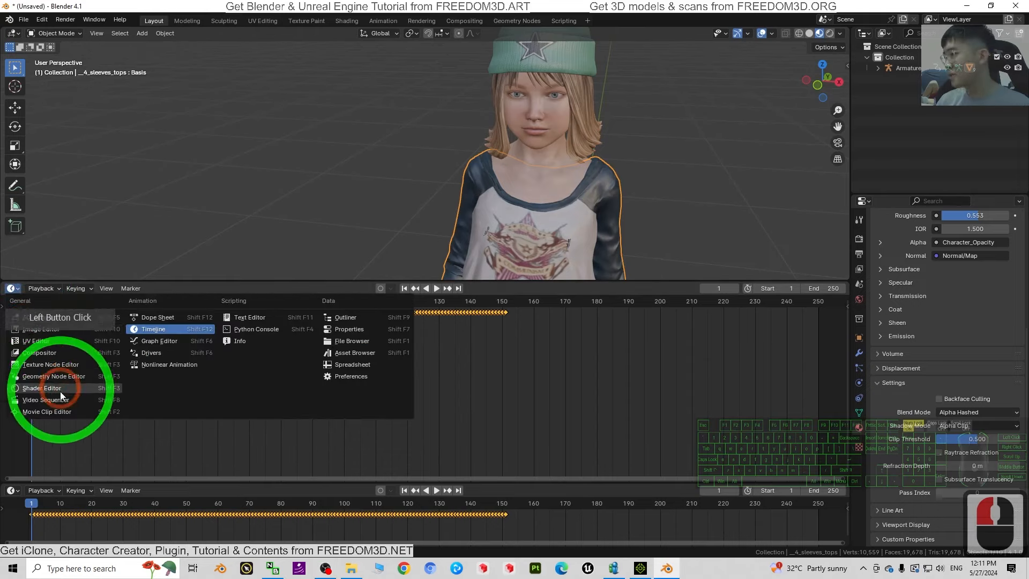
left_click(56, 401)
left_click(11, 288)
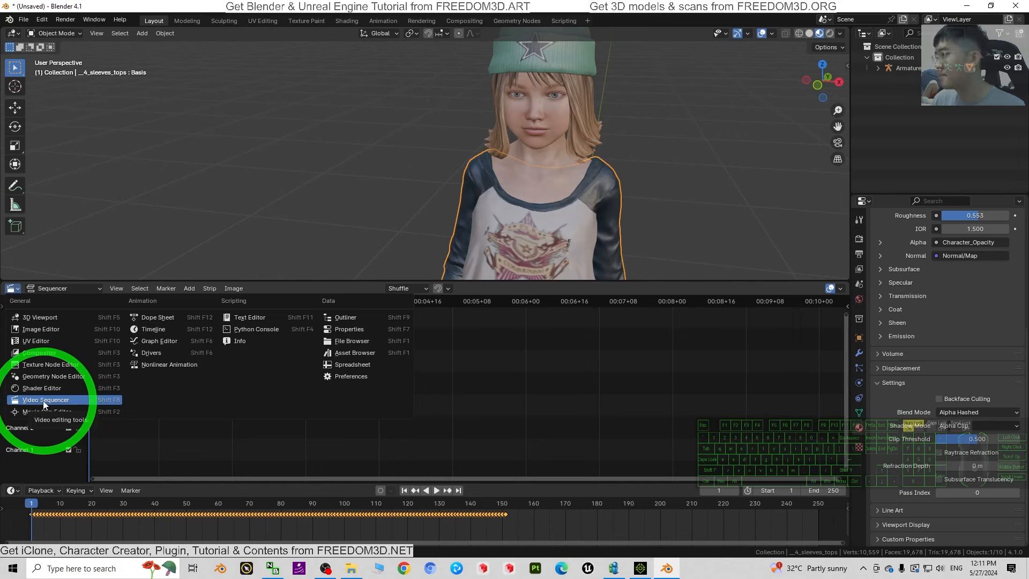
left_click(377, 413)
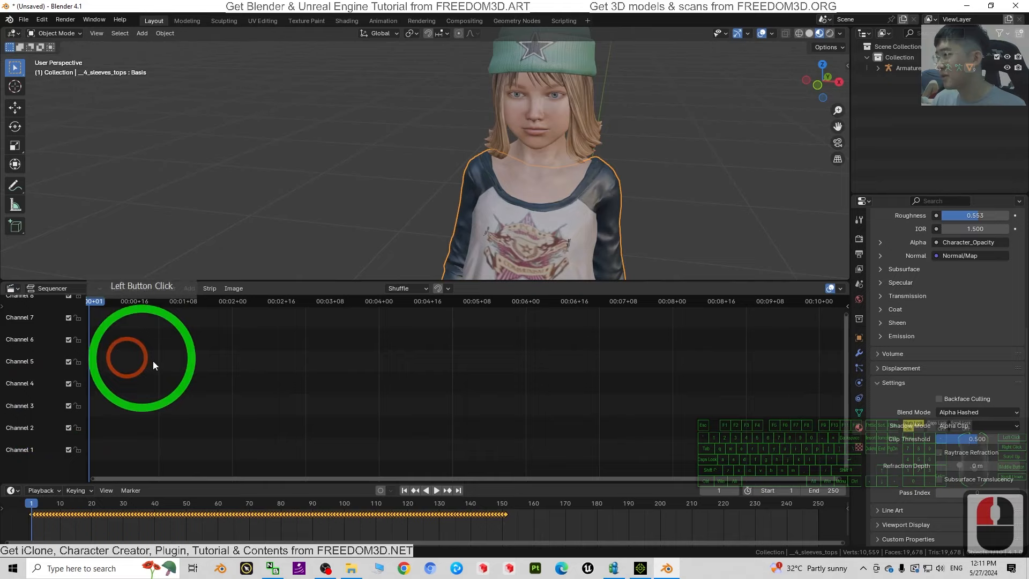
left_click_drag(476, 5, 523, 41)
left_click(222, 314)
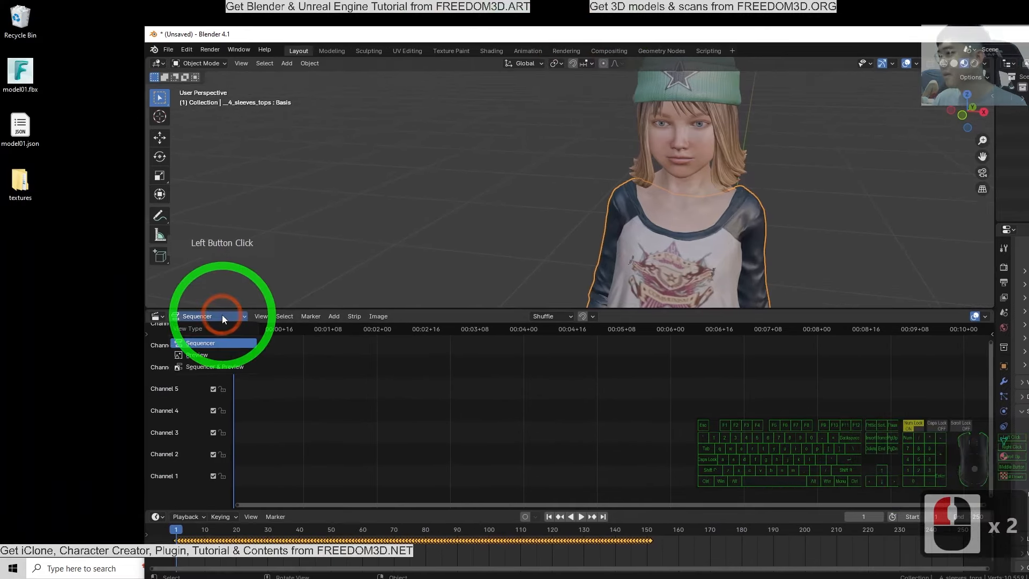
left_click(222, 314)
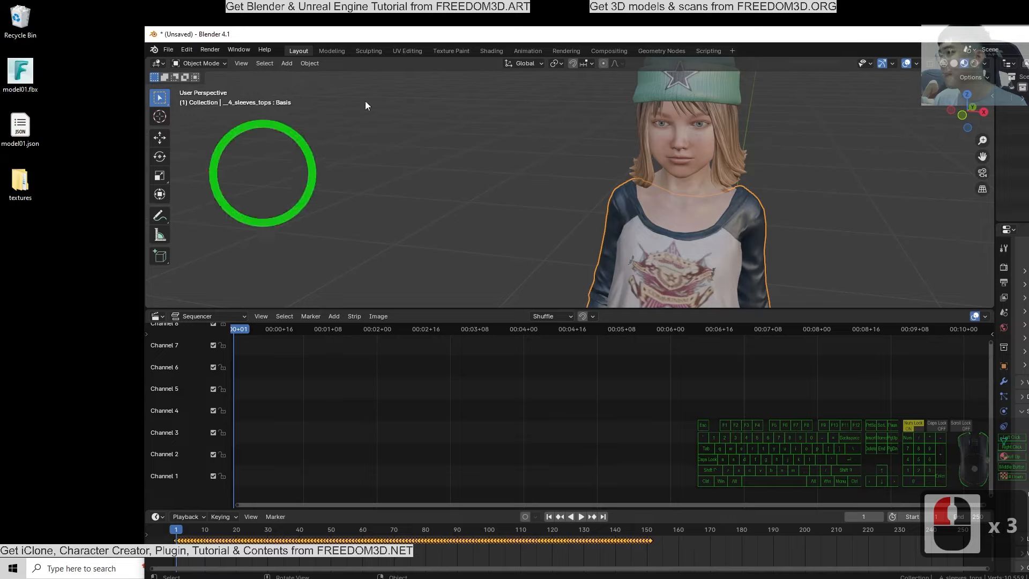
left_click_drag(575, 39, 455, 1)
Switch to iClone and set the render's video format to WAV
left_click(629, 566)
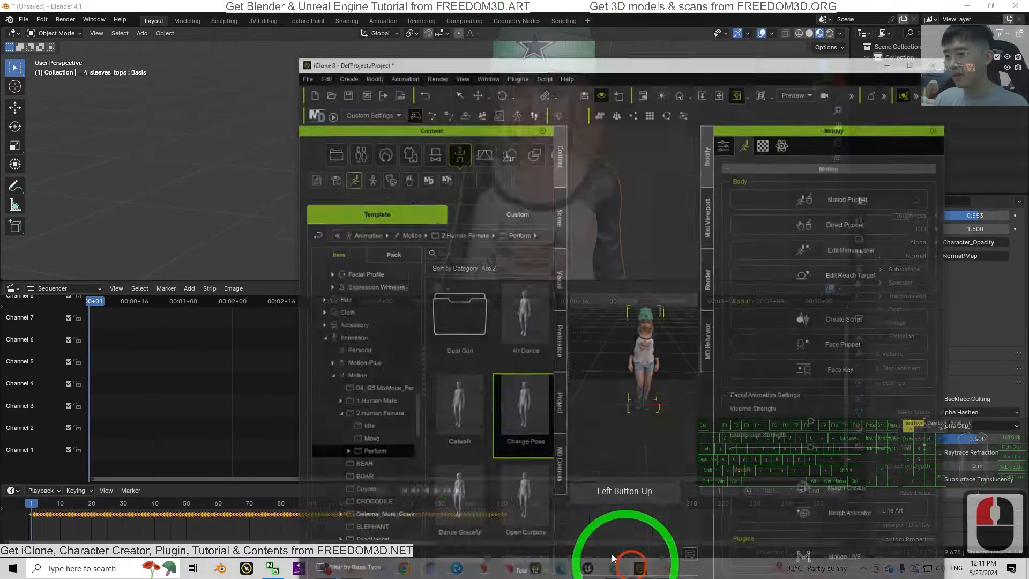
left_click(922, 27)
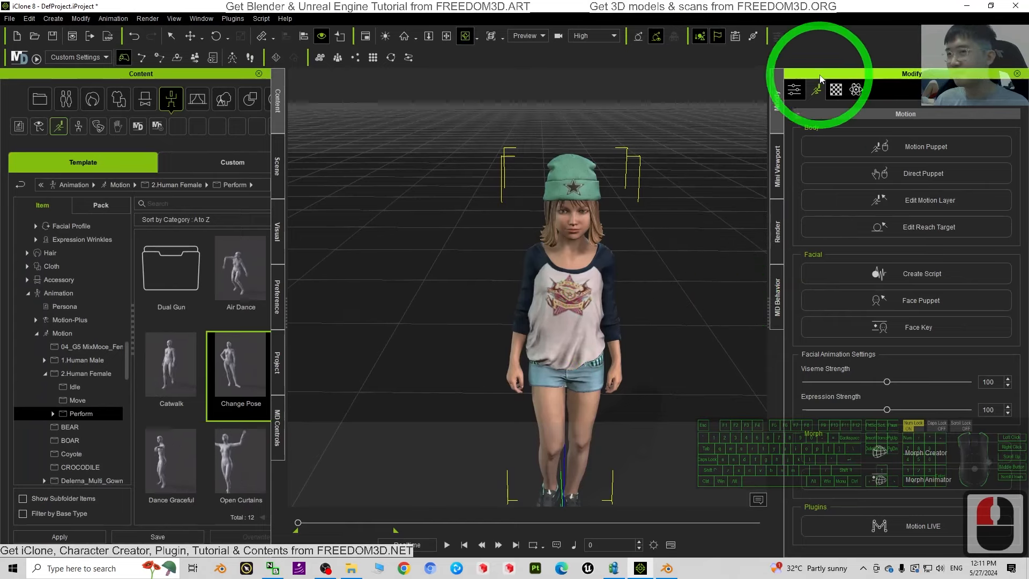
left_click(776, 240)
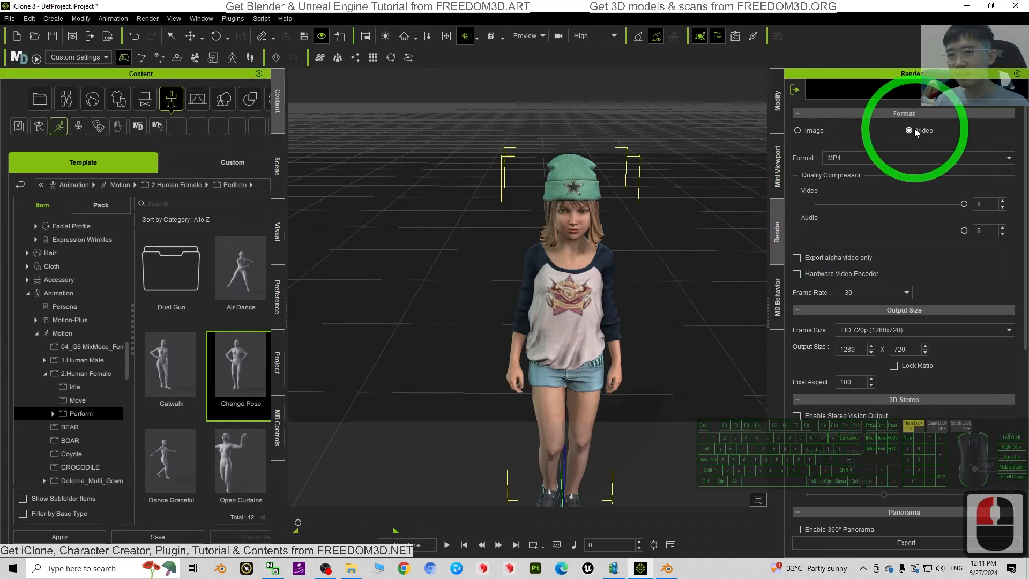
left_click(863, 157)
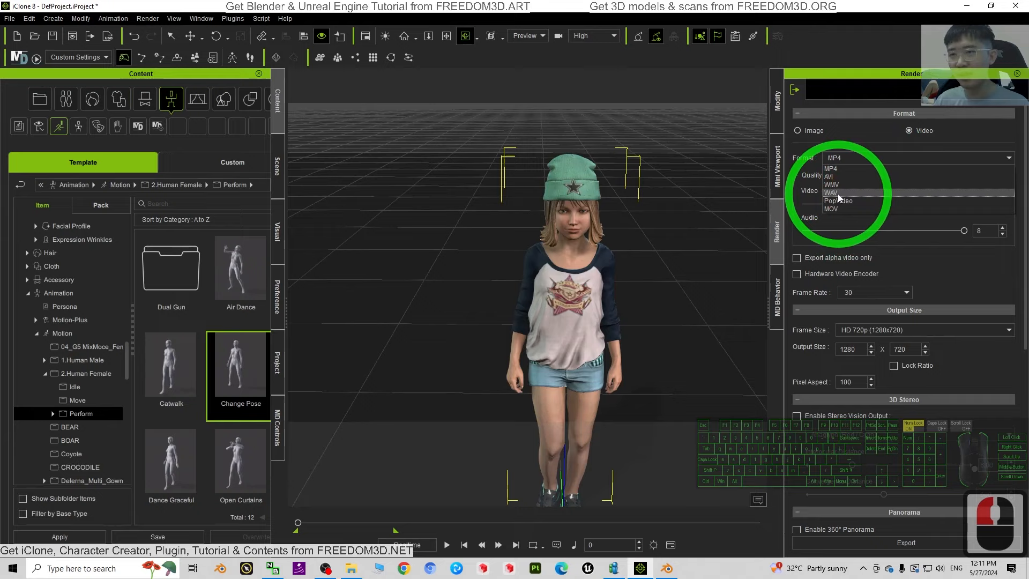
left_click(839, 193)
Export the project's audio to the Desktop as a WAV file named voice
left_click(892, 543)
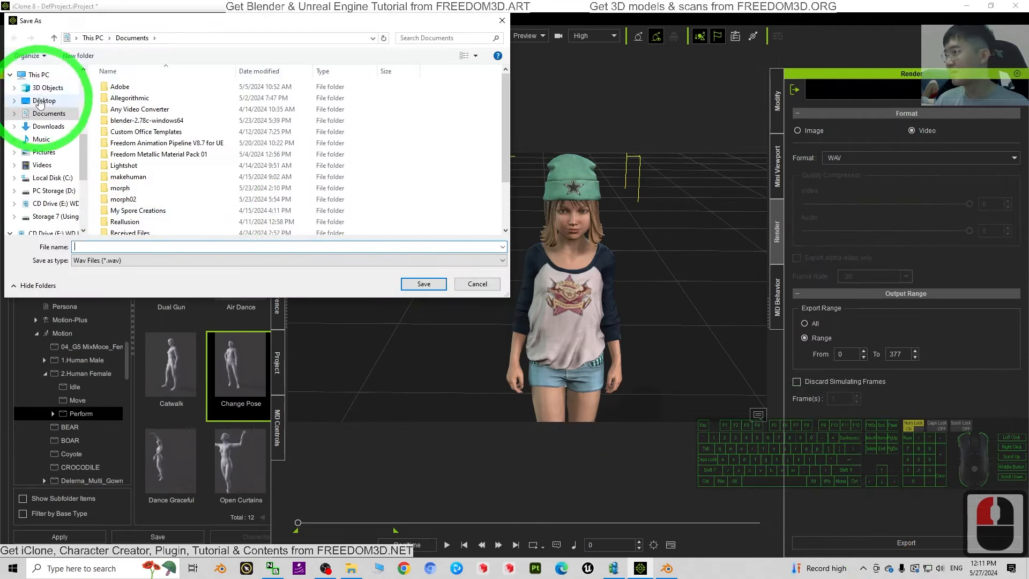
left_click(39, 101)
left_click(111, 246)
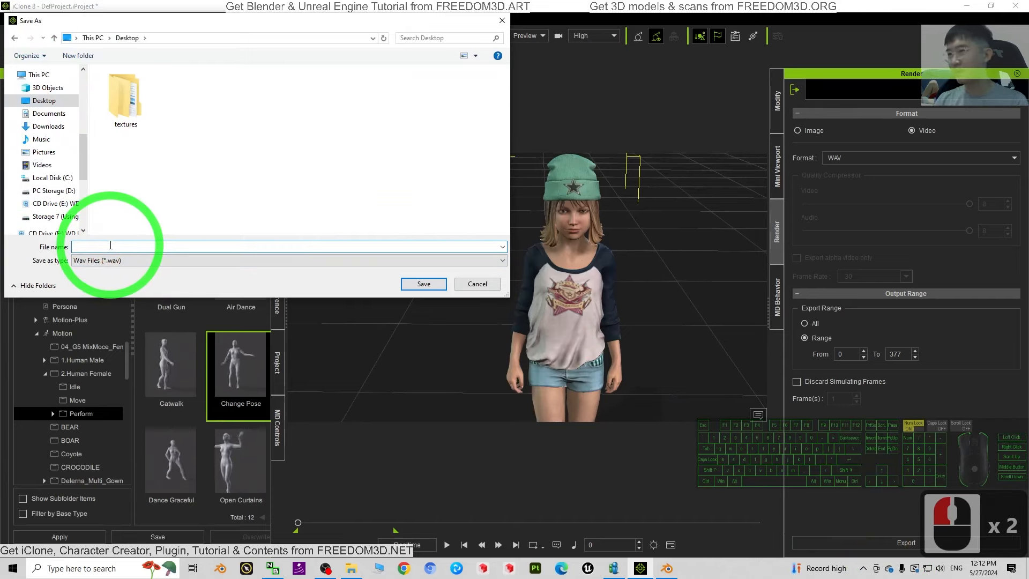
type("s")
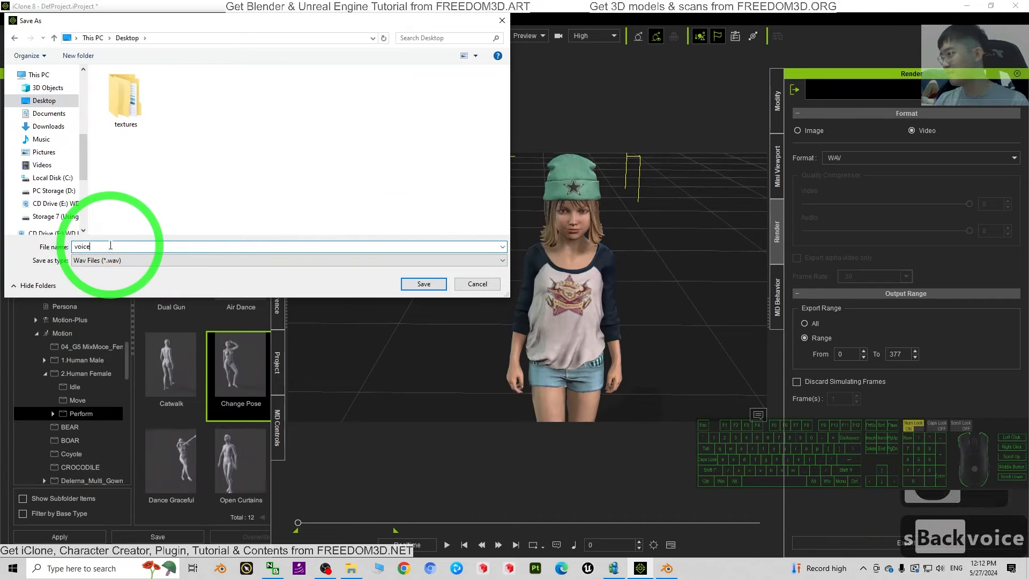
left_click(423, 284)
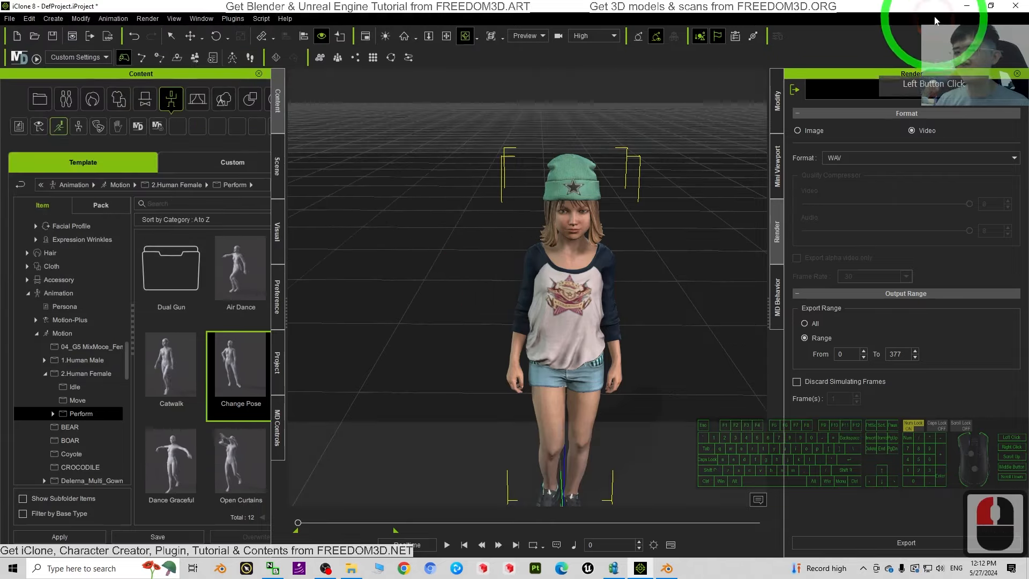
Switch back to Blender and add voice.wav from the Desktop as a sound strip on channel 1, starting at frame 1
left_click(965, 6)
left_click_drag(383, 5, 555, 29)
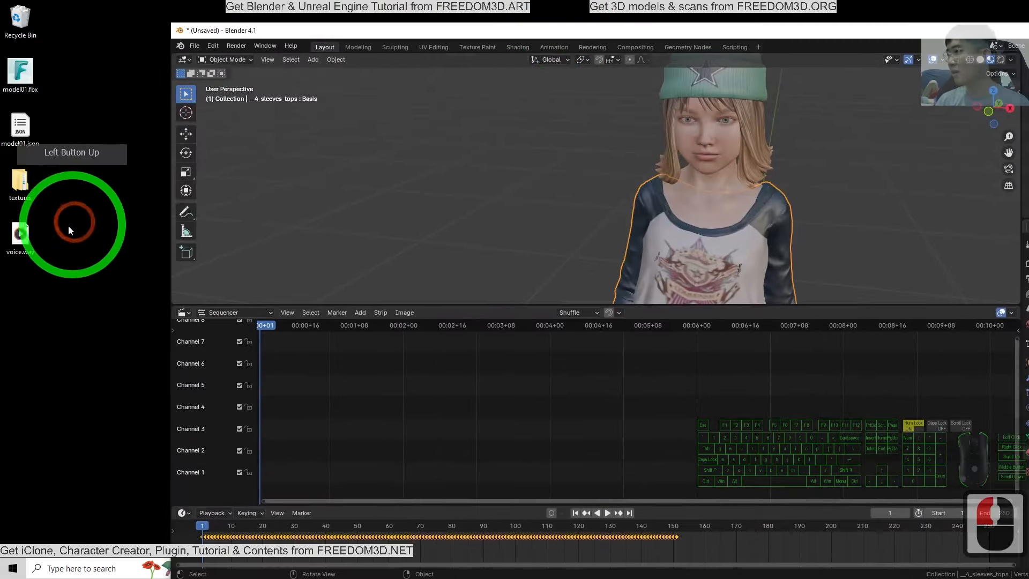
left_click(20, 236)
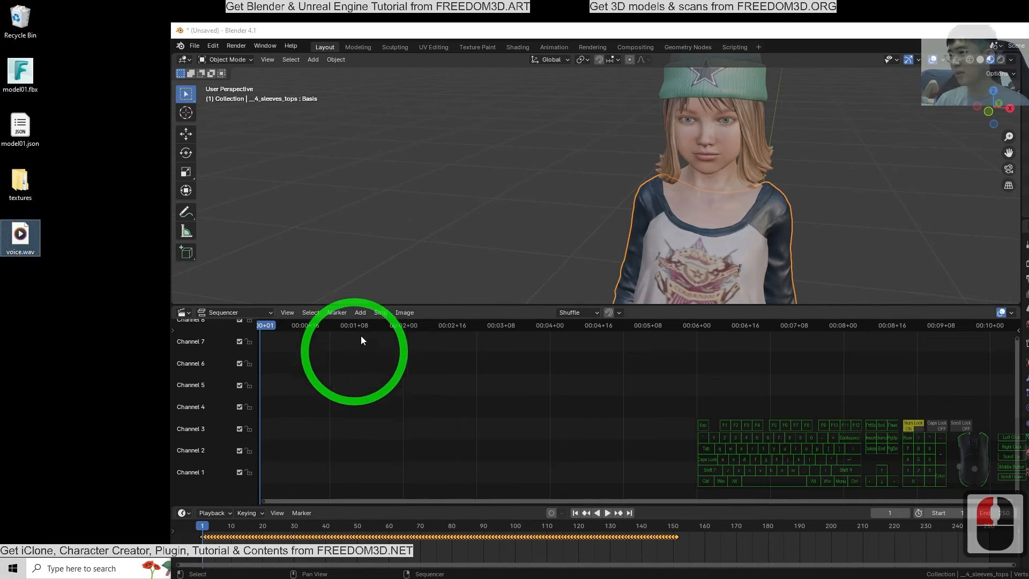
left_click(360, 313)
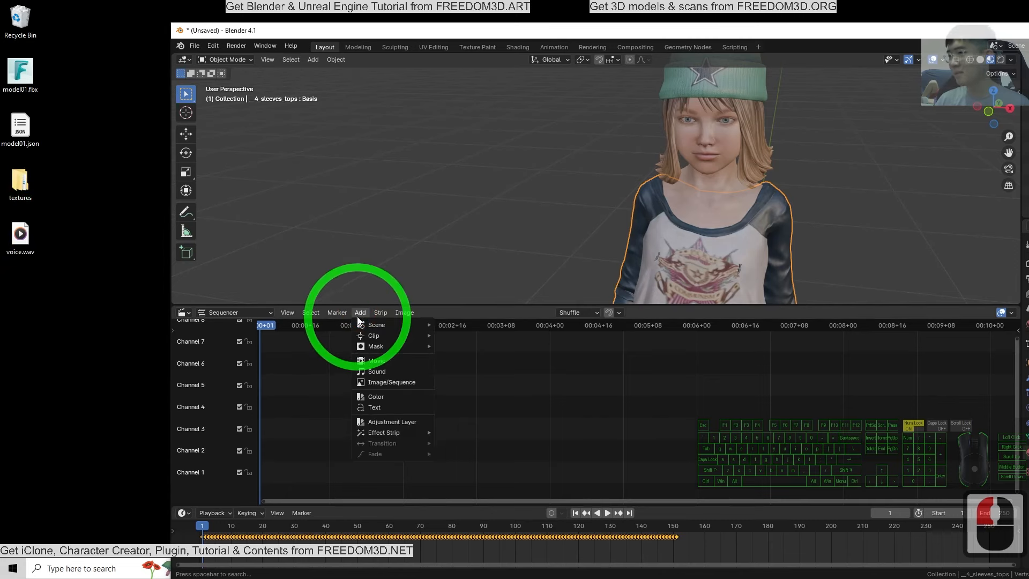
left_click(382, 373)
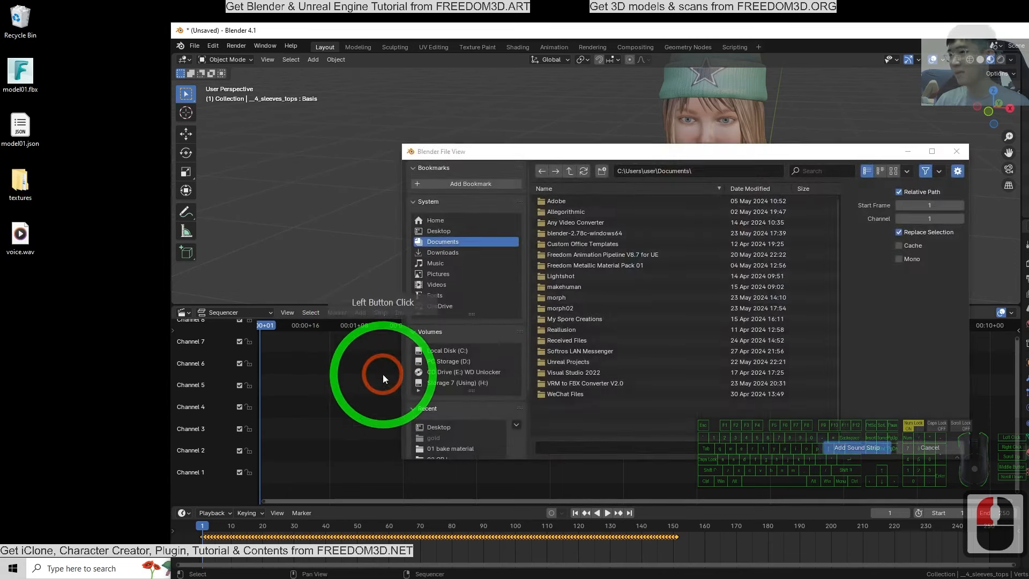
left_click(424, 231)
left_click(564, 211)
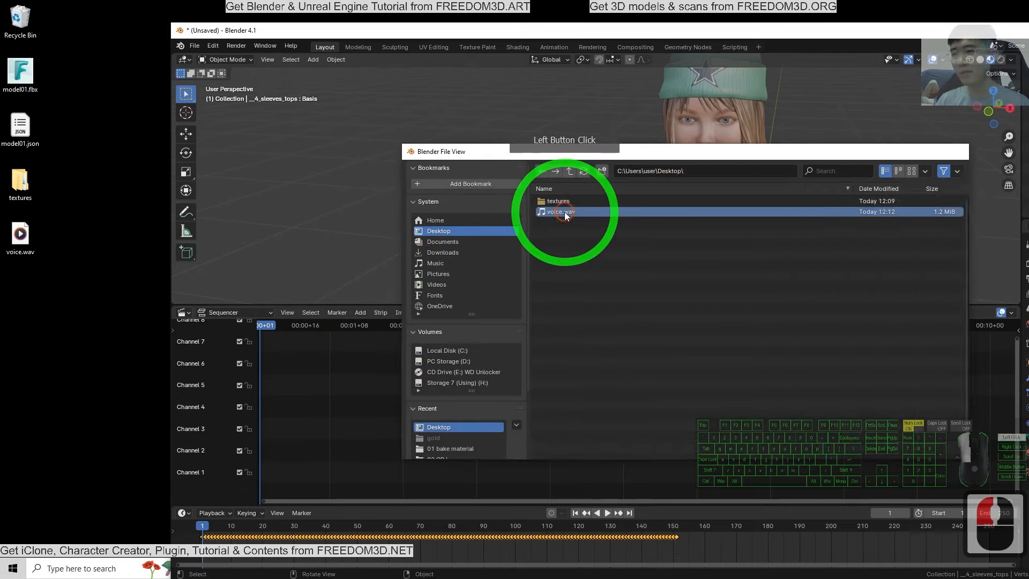
double_click(564, 211)
double_click(693, 31)
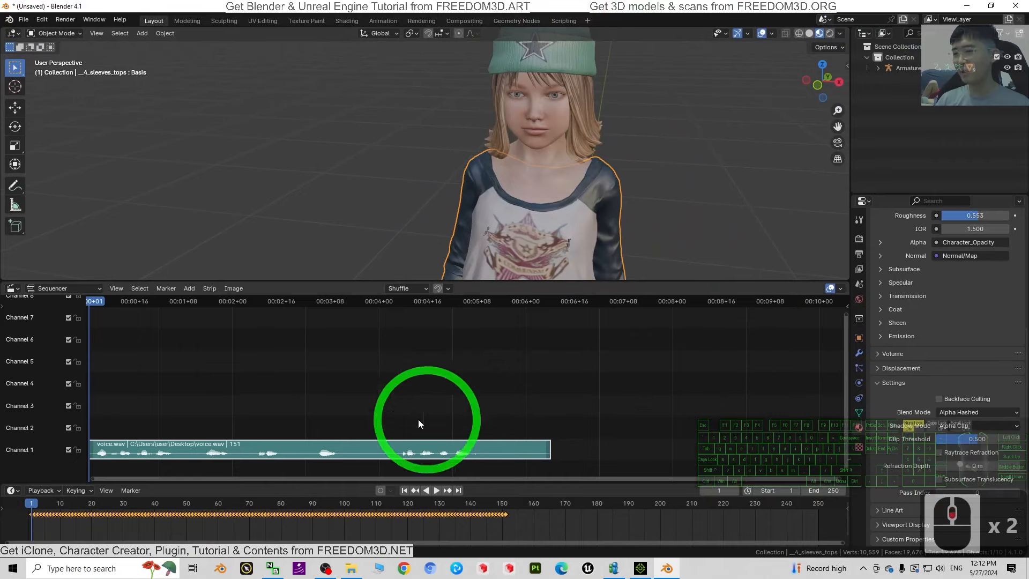
Enlarge the 3D viewport by shrinking the sequencer, and preview the animation with the voice before rewinding to frame 1
left_click_drag(515, 284, 498, 403)
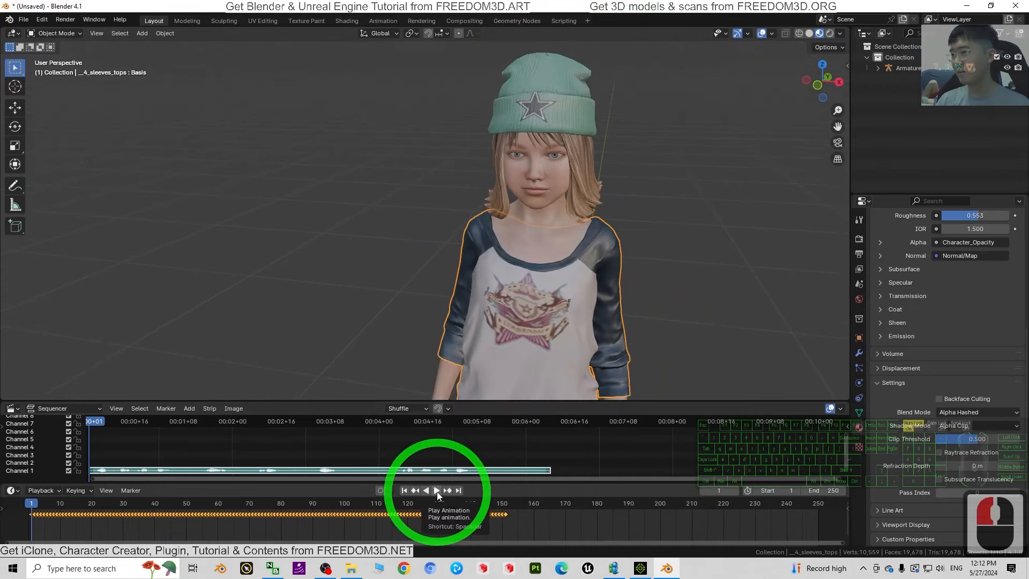
left_click(437, 490)
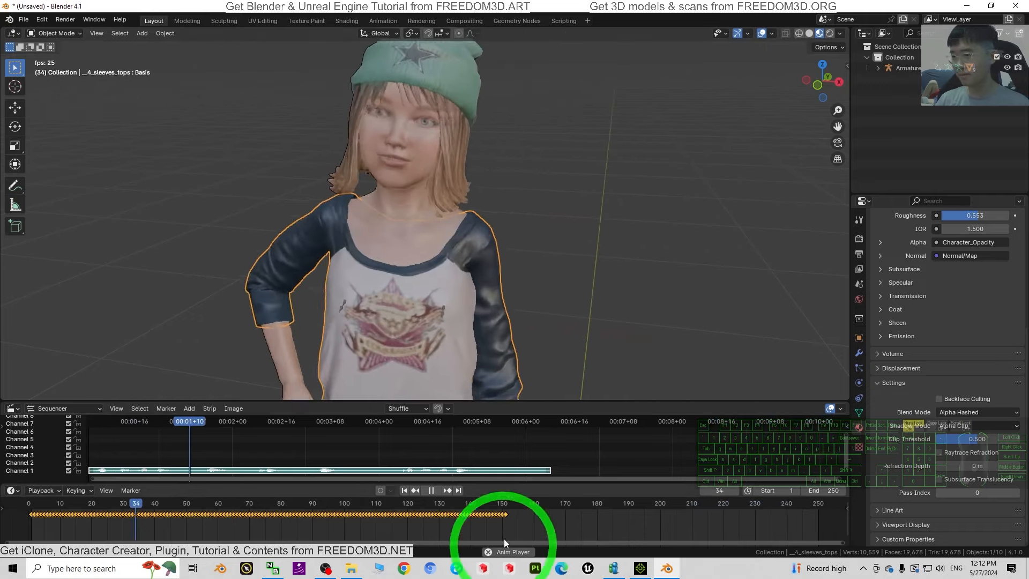
left_click(430, 491)
left_click(404, 490)
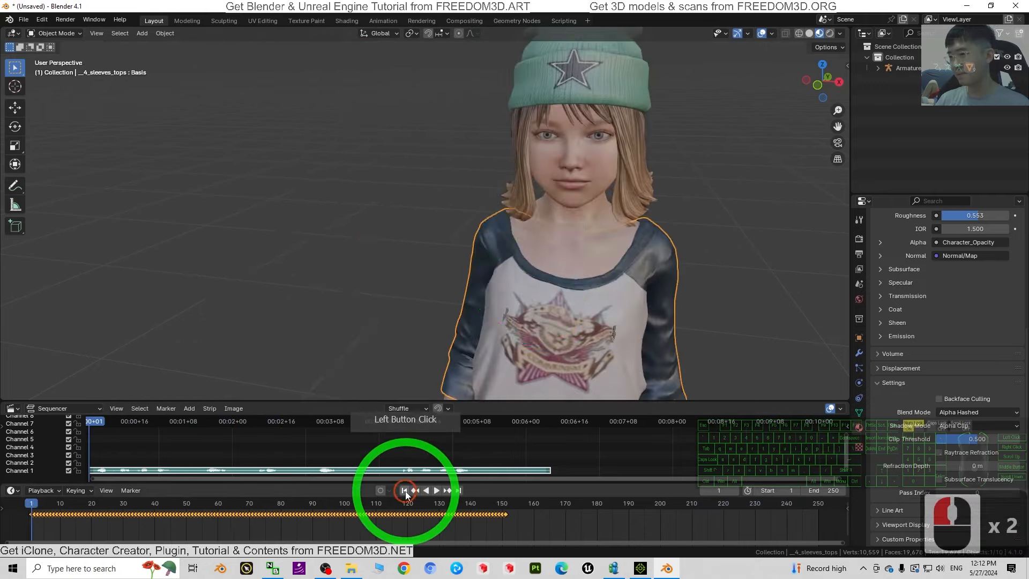
scroll(663, 309, "down", 4)
scroll(662, 310, "up", 1)
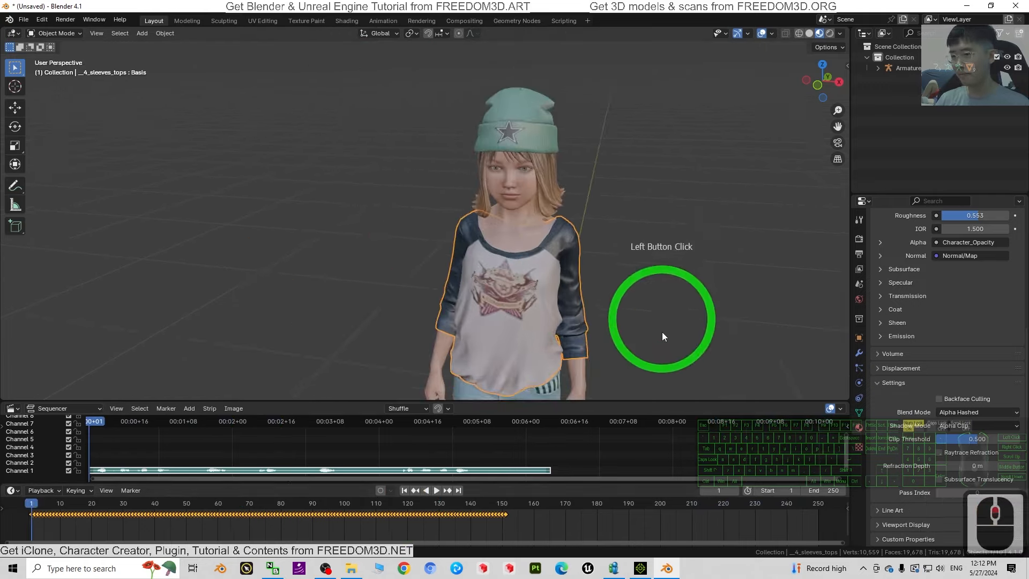
Switch to iClone to view the original character from the front, and return to Blender
left_click(640, 569)
scroll(655, 306, "up", 2)
scroll(655, 306, "down", 1)
left_click_drag(696, 343, 505, 312)
key("c")
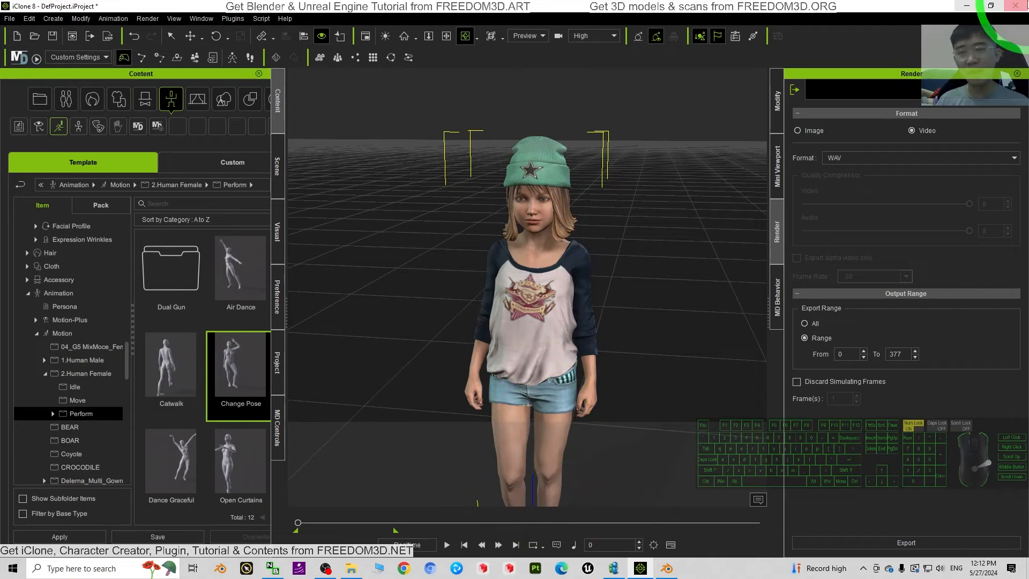
left_click(968, 6)
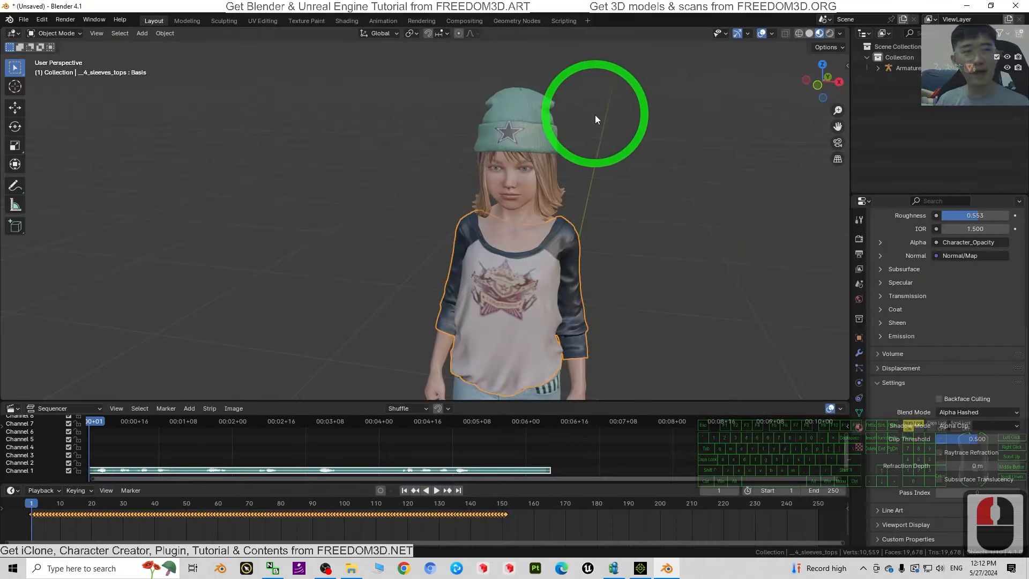
Play the character's animation with the voice strip again up close, and rewind to the first frame
scroll(600, 238, "up", 2)
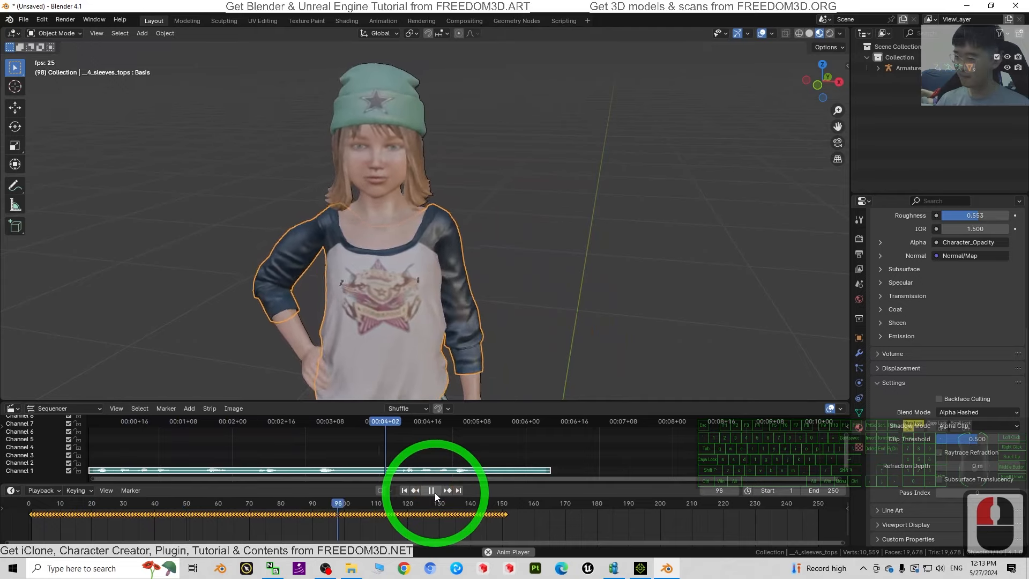
left_click(431, 490)
left_click(404, 490)
Switch to iClone, examine the original character's face and upper body from several angles, and switch back to Blender
left_click(604, 573)
left_click(649, 245)
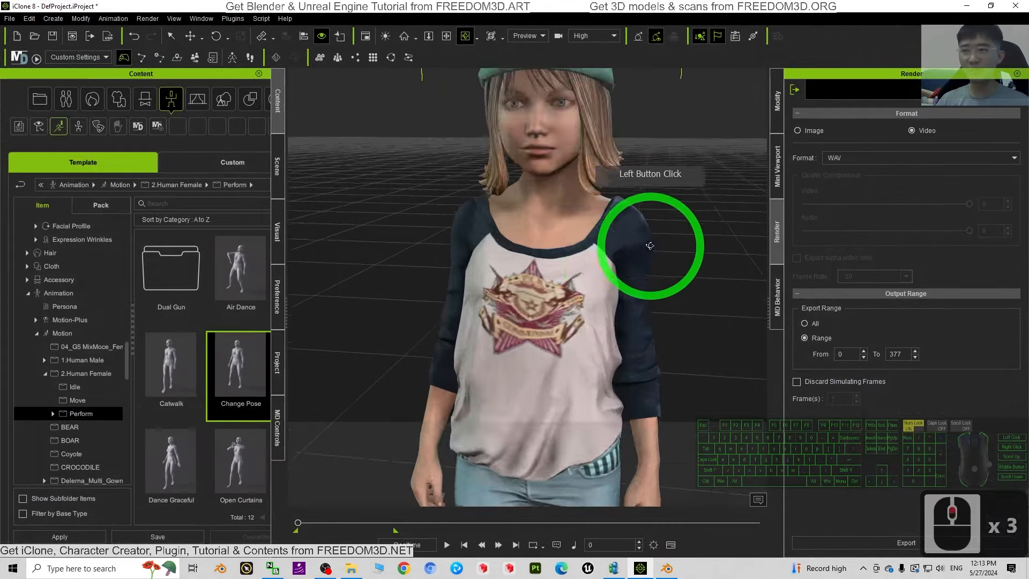
scroll(650, 246, "down", 3)
key("x")
left_click_drag(676, 246, 662, 270)
key("c")
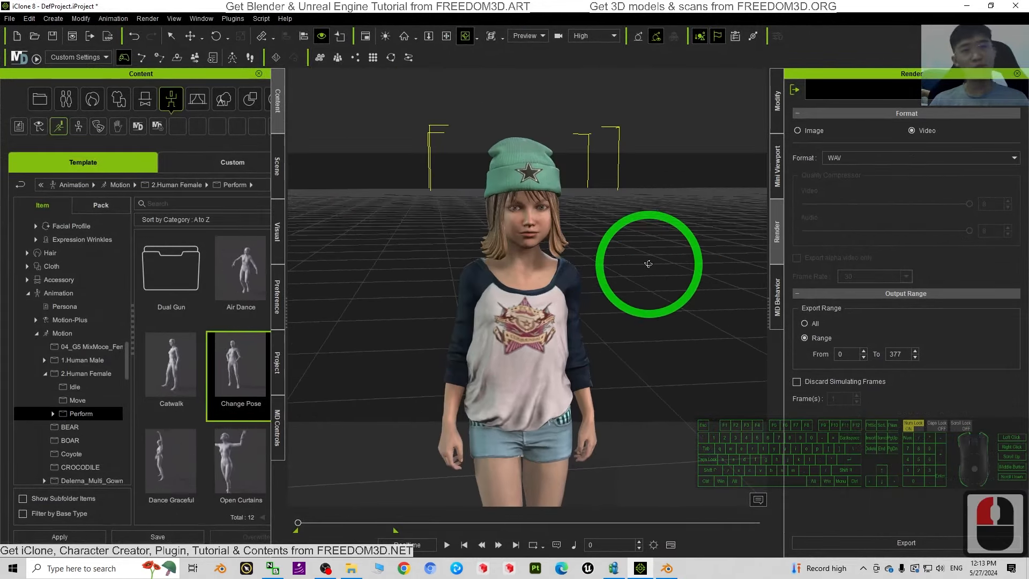
scroll(631, 236, "up", 3)
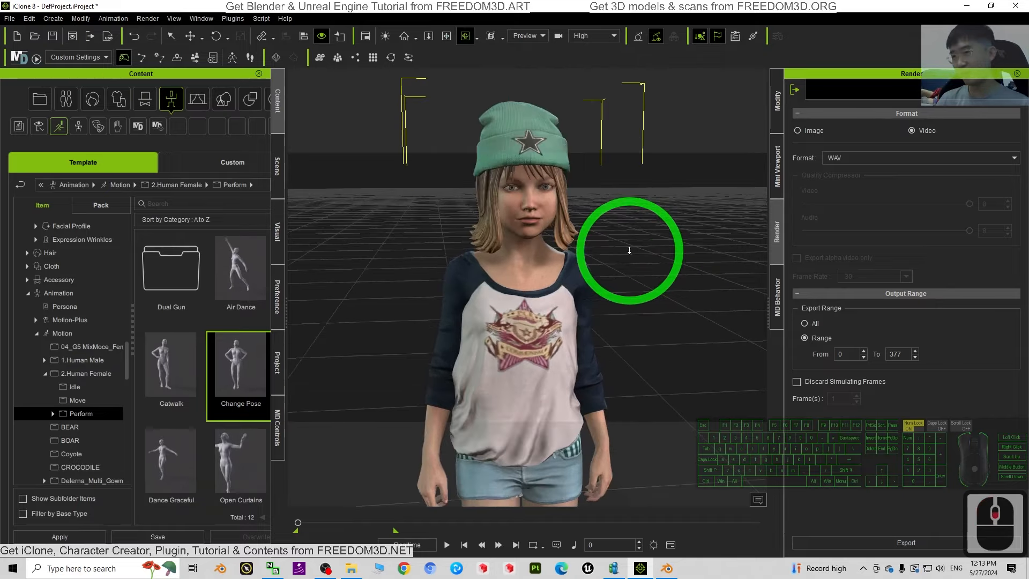
left_click_drag(585, 305, 254, 279)
left_click_drag(522, 292, 576, 211)
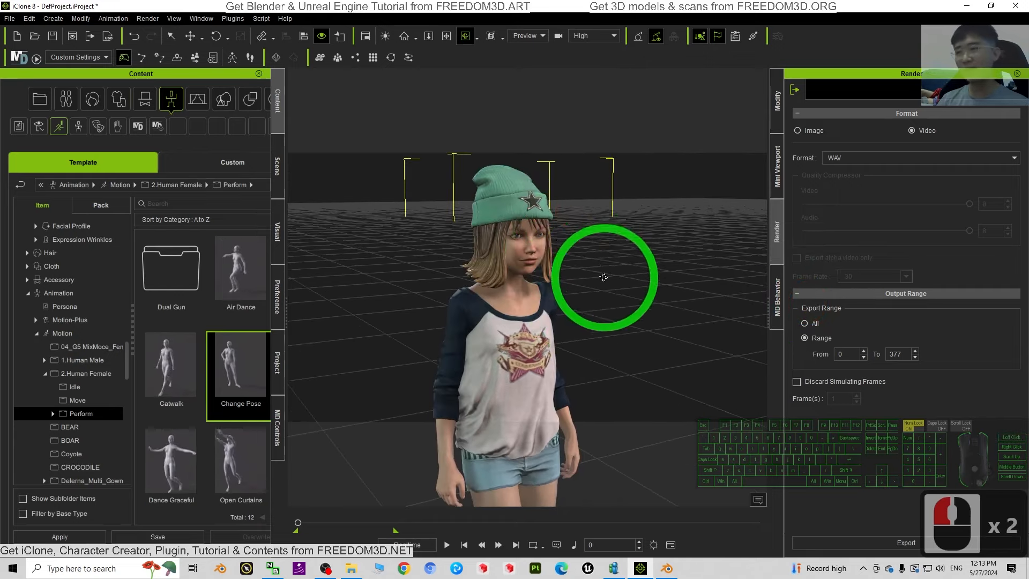
scroll(604, 276, "up", 2)
left_click_drag(613, 279, 643, 329)
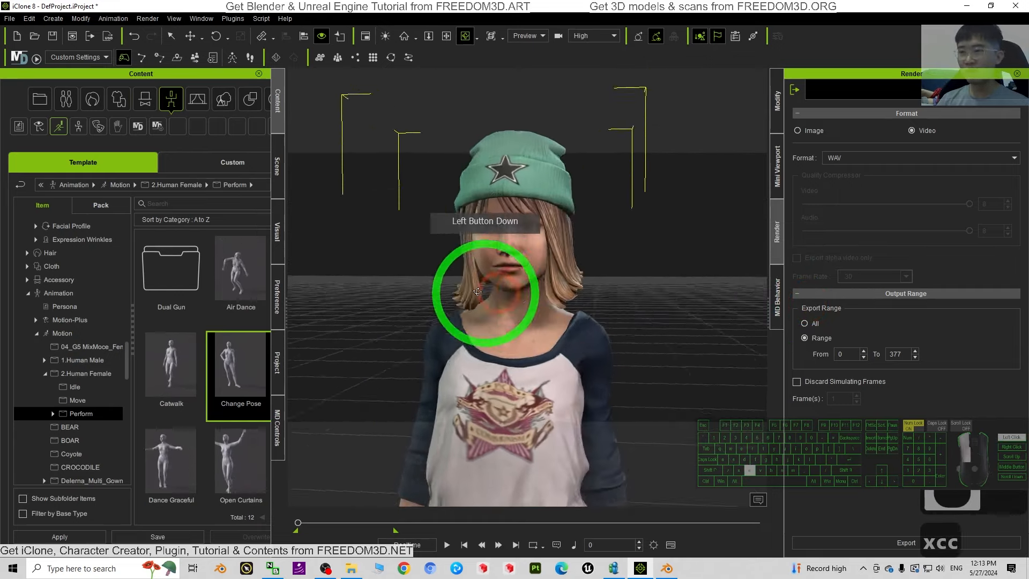
mouse_move(477, 292)
left_mouse_down()
mouse_move(440, 294)
mouse_move(468, 288)
left_mouse_up()
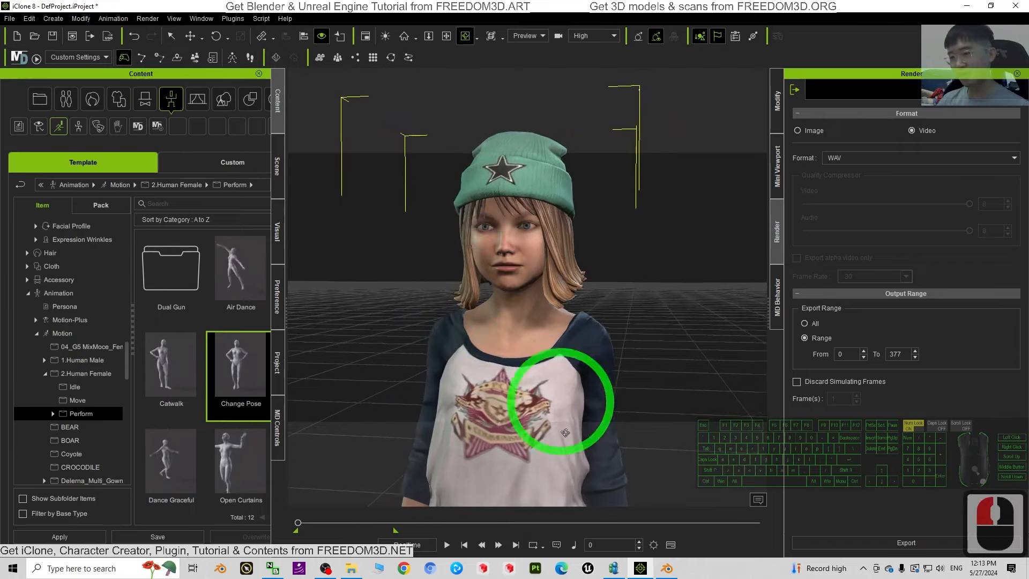
left_click(670, 569)
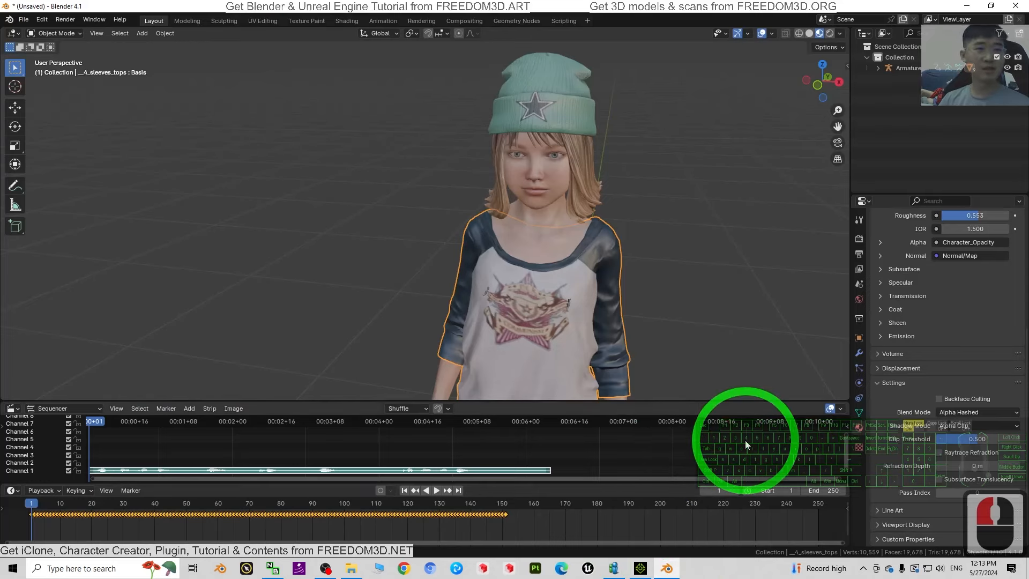